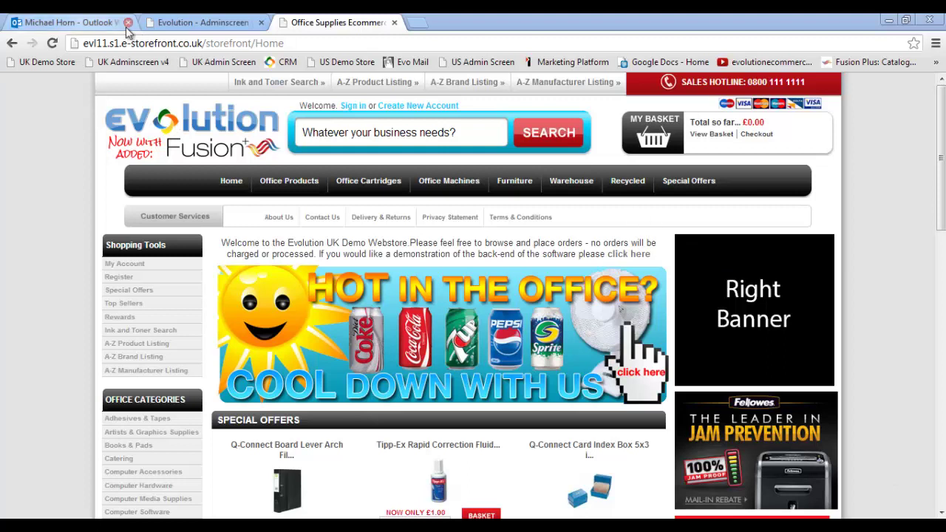
- Switch to the Evolution admin screen and open the EVO DEMO PROMO promotion in the Sales and Marketing Manager
click(189, 30)
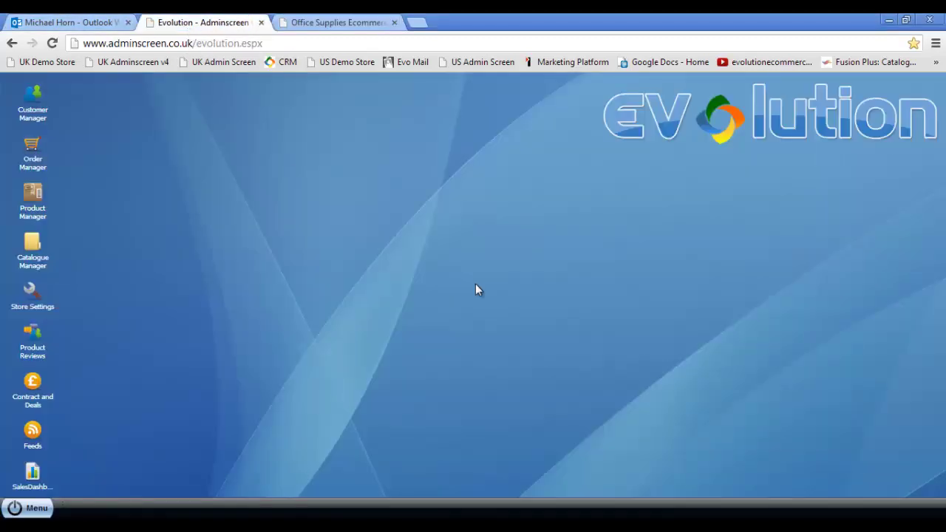
click(28, 509)
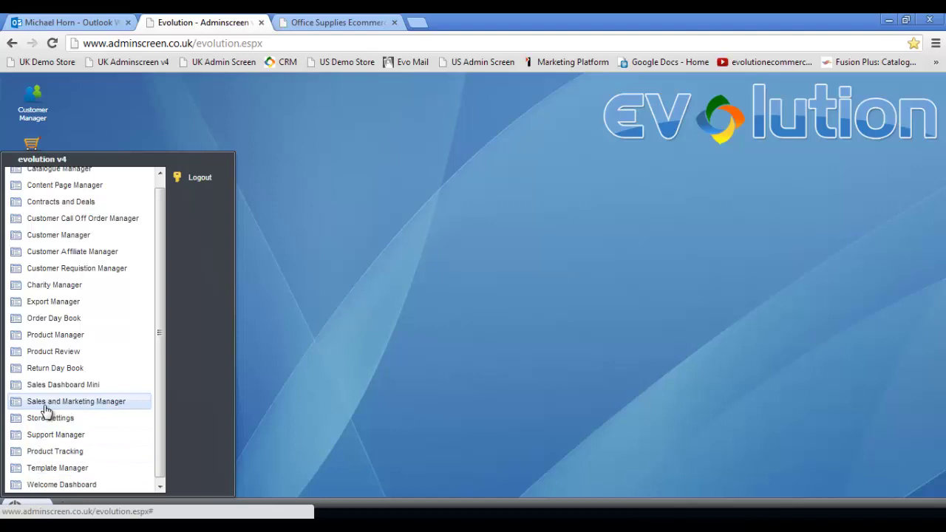
click(138, 407)
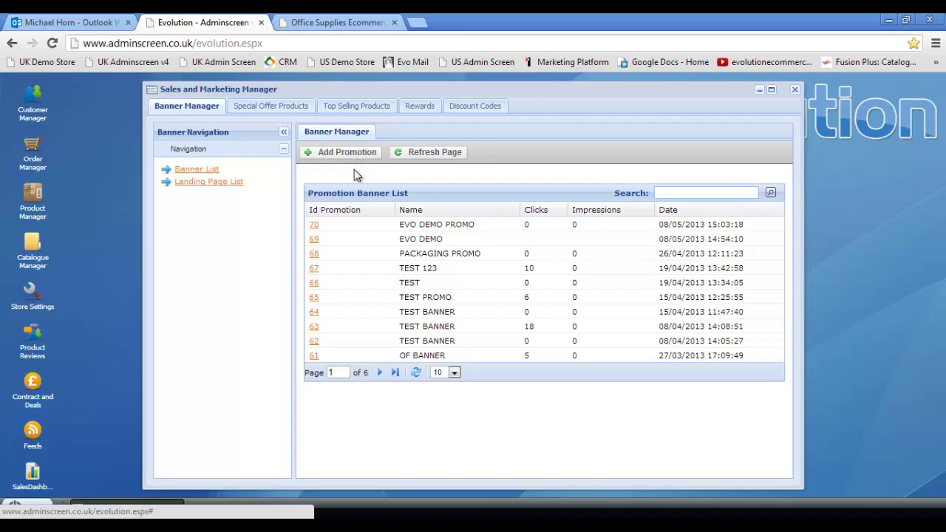
click(314, 227)
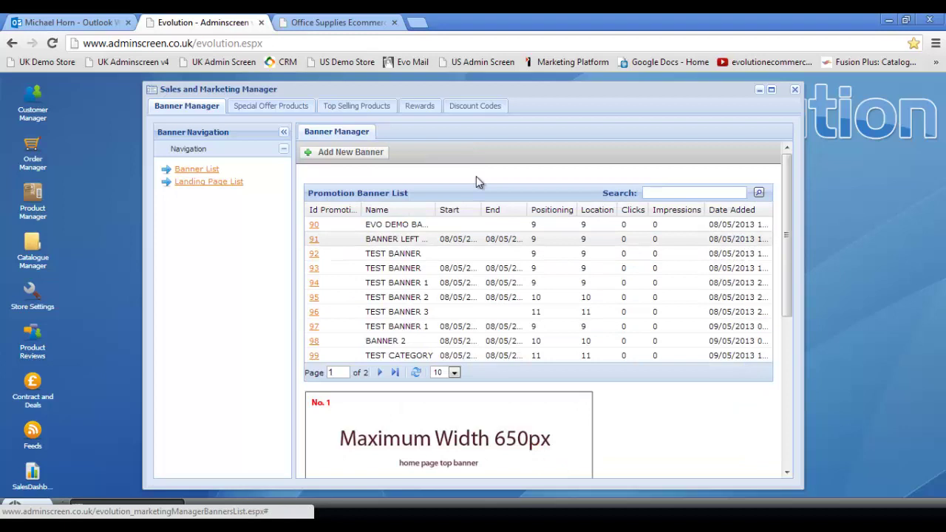
- Add a new banner named TEST BANNER 1 with the Left Menu location and save it
click(347, 159)
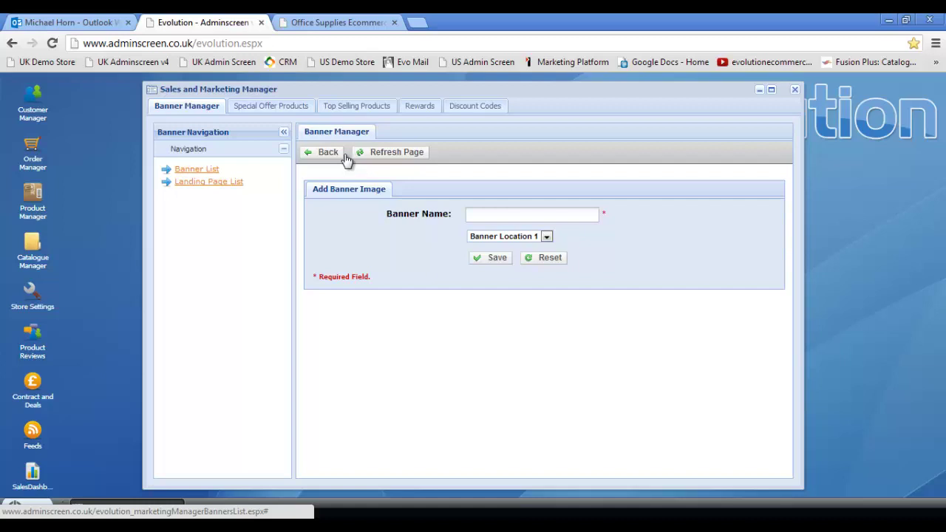
click(546, 237)
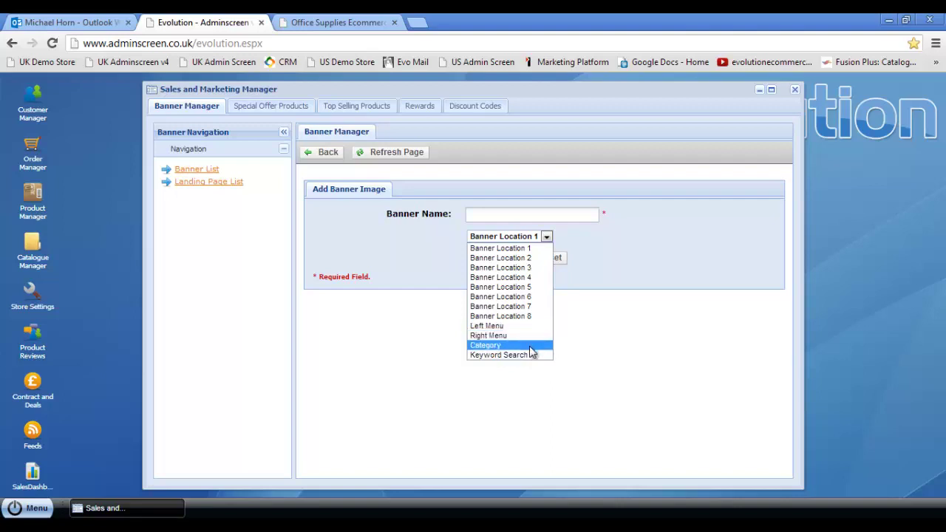
key(Up)
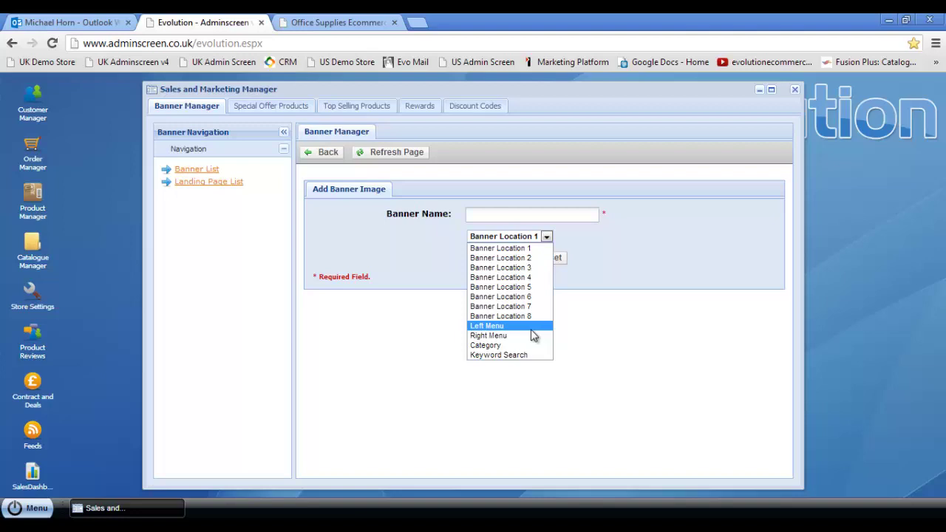
click(523, 328)
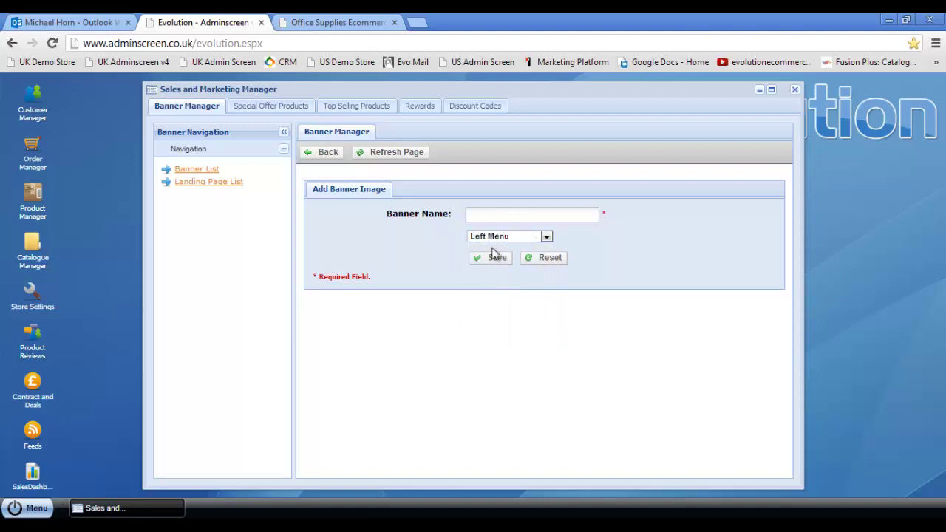
click(486, 214)
key(Caps_Lock)
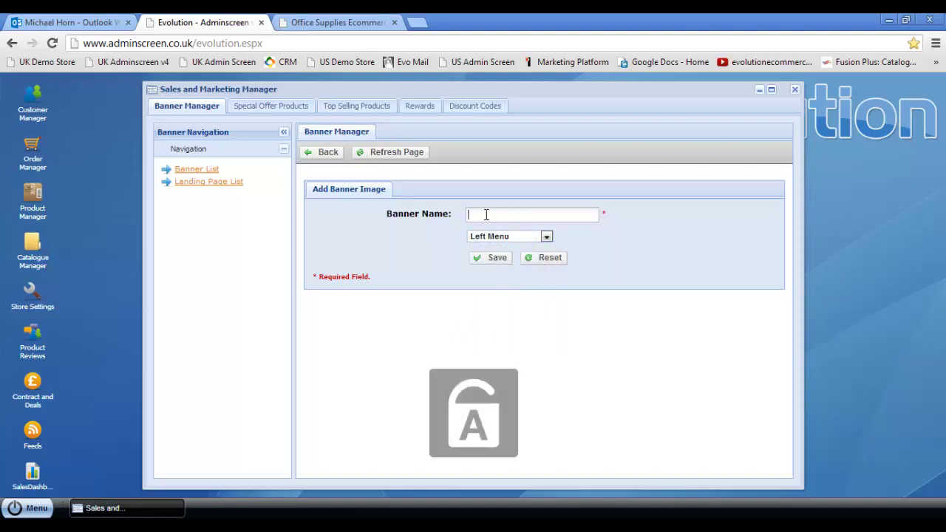
key(Caps_Lock)
text(TEST BANNER 1)
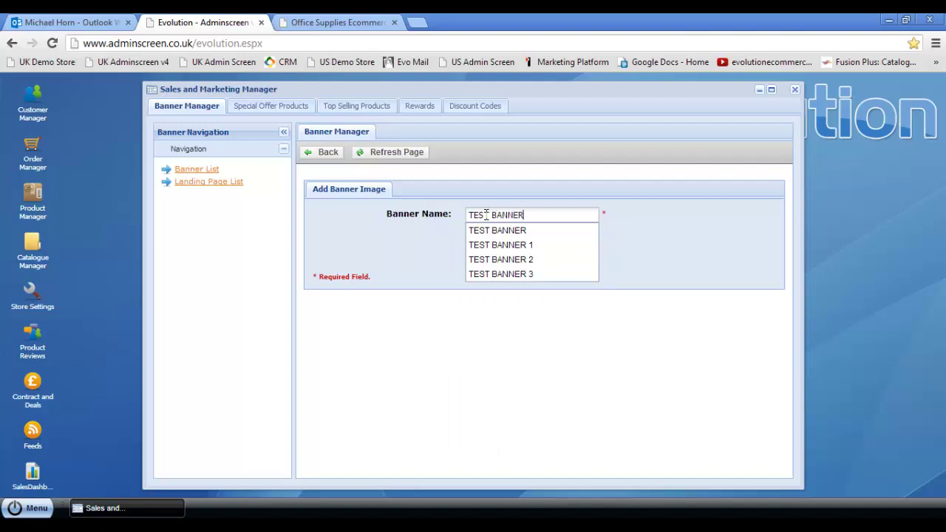
click(508, 229)
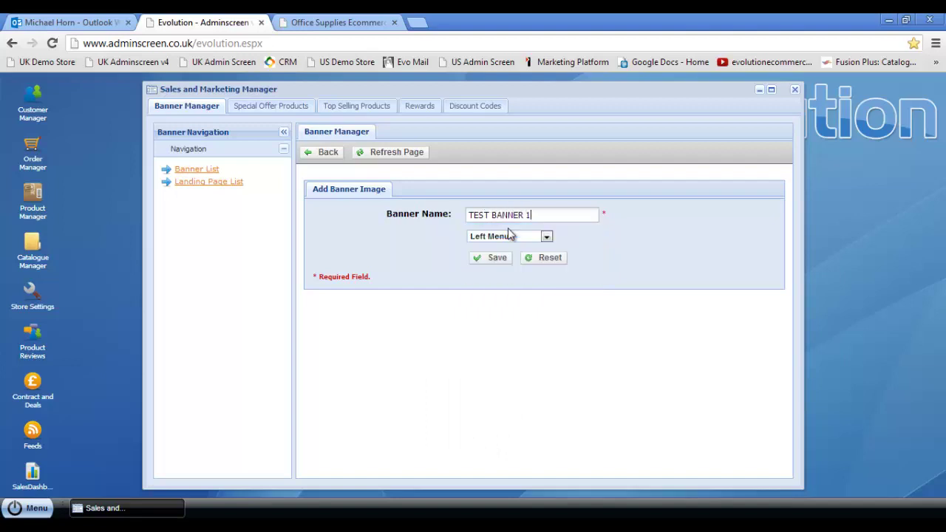
click(489, 260)
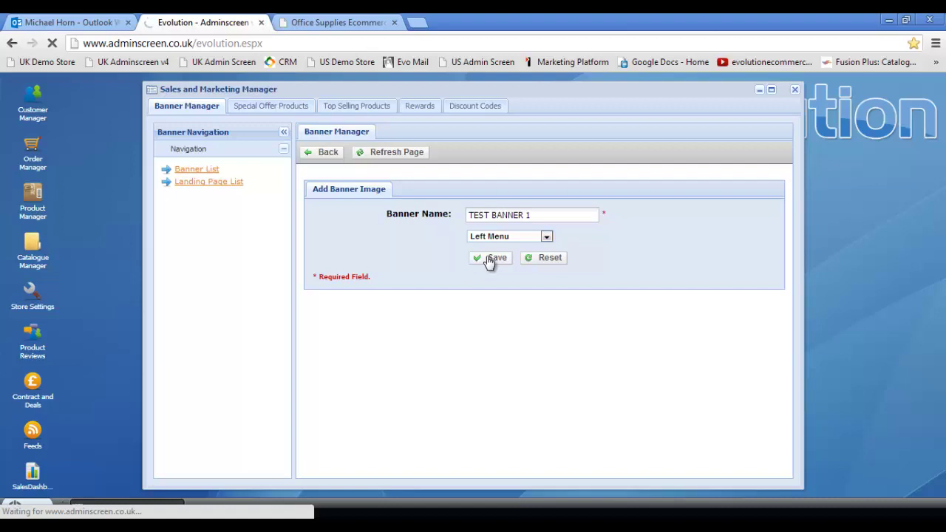
- Set TEST BANNER 1's start date to 08/05/2013 and end date to 08/05/2014, and save the banner information
click(471, 235)
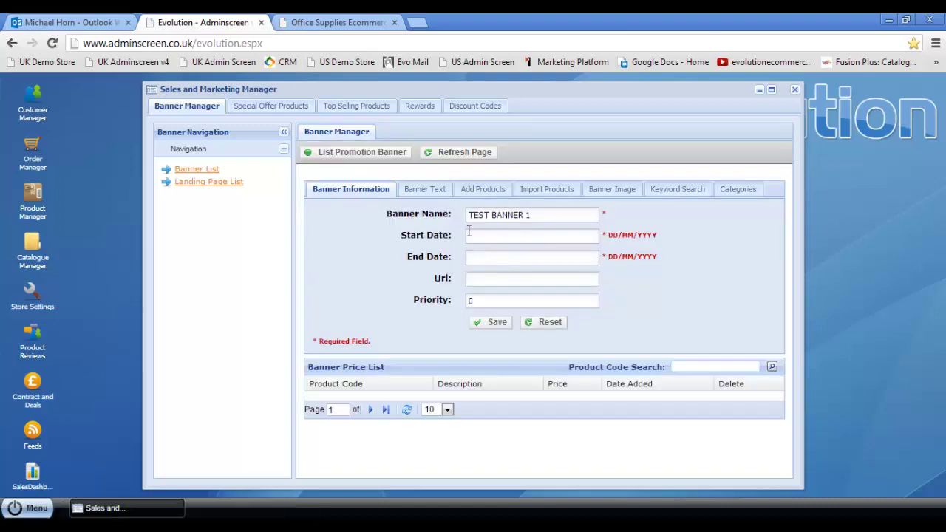
text(08)
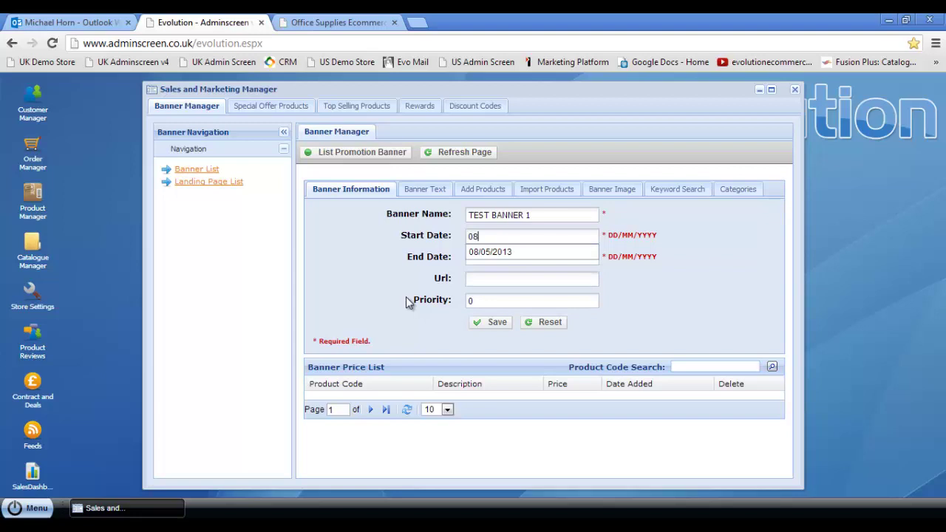
key(Down)
key(Tab)
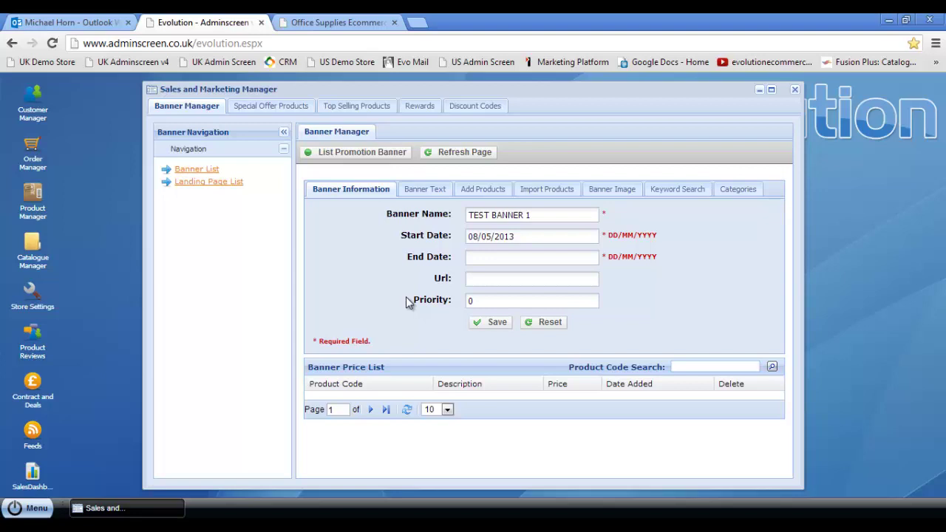
text(08)
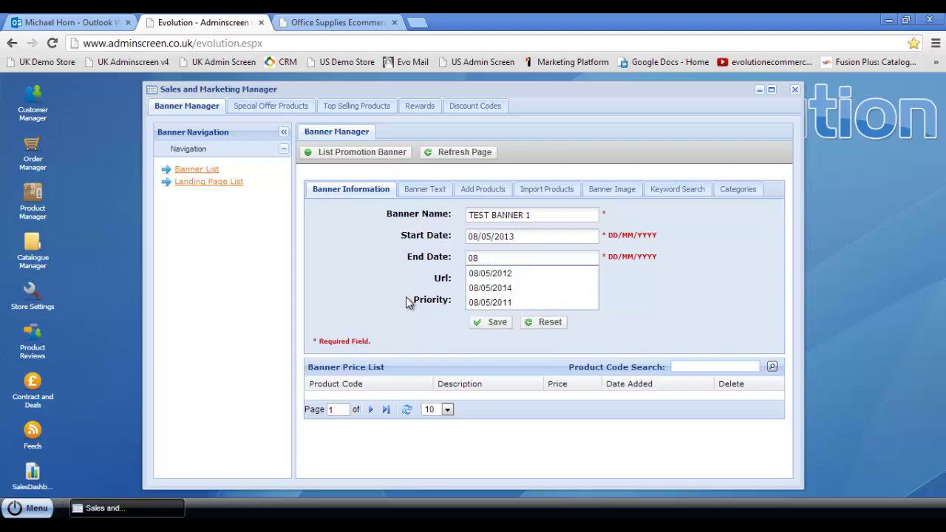
key(Down)
key(Down)
key(Return)
key(Tab)
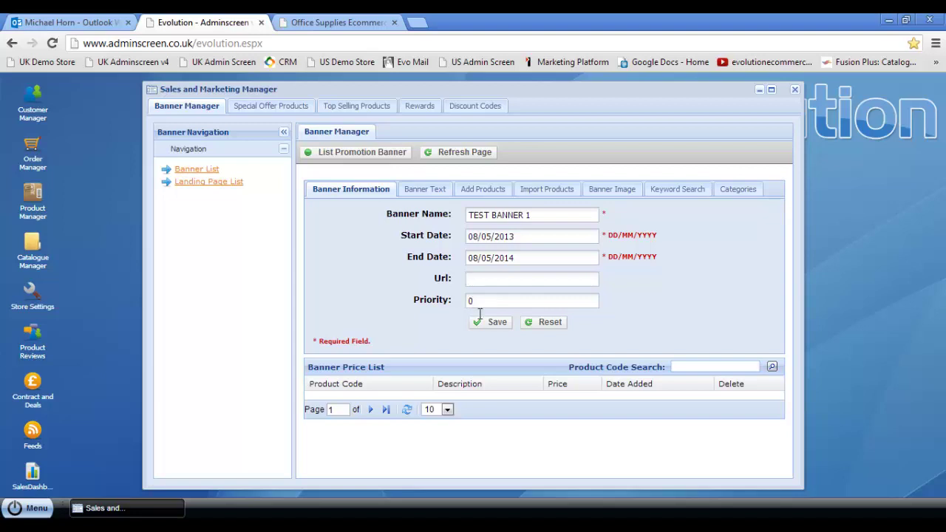
click(490, 331)
- Upload Paper Banner.jpg as the banner image for TEST BANNER 1
click(608, 191)
click(510, 215)
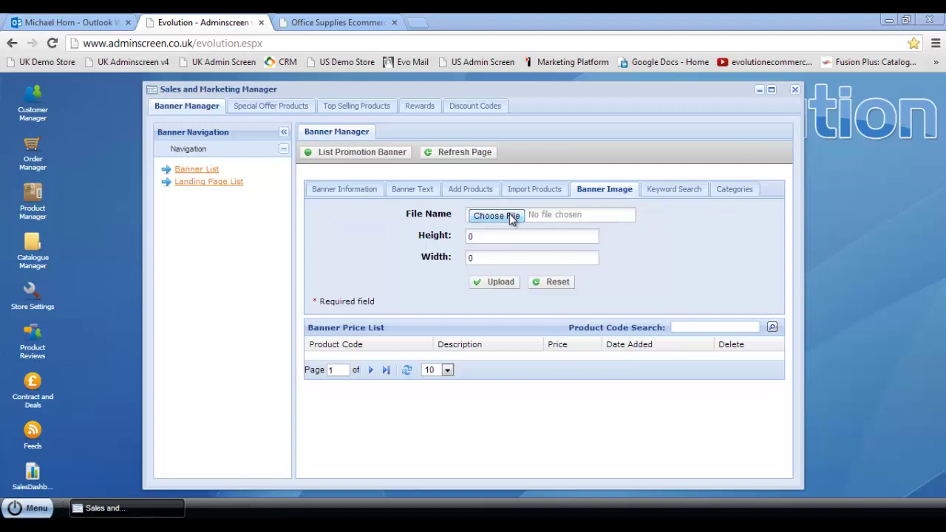
text(Paper)
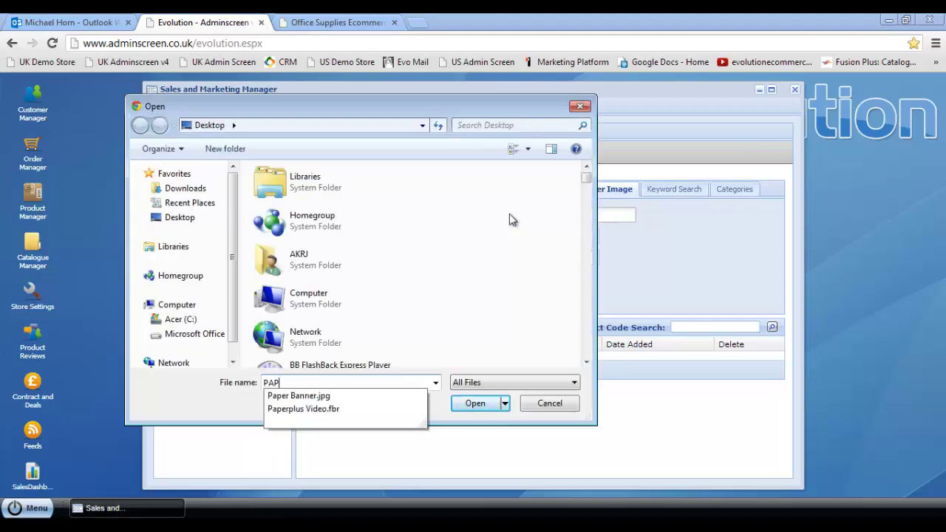
key(Down)
key(Return)
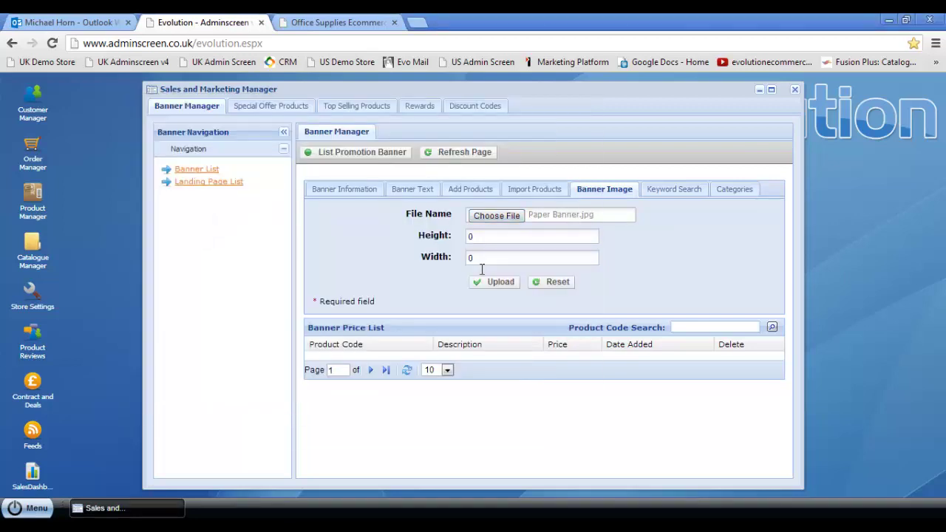
click(497, 287)
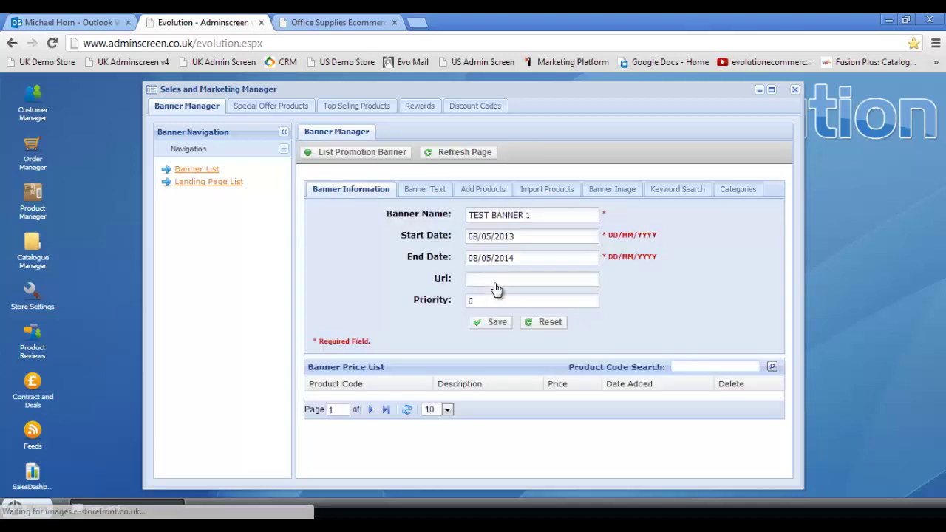
- Switch to the storefront home page, reload it and examine the banners below the Best Sellers menu
click(321, 27)
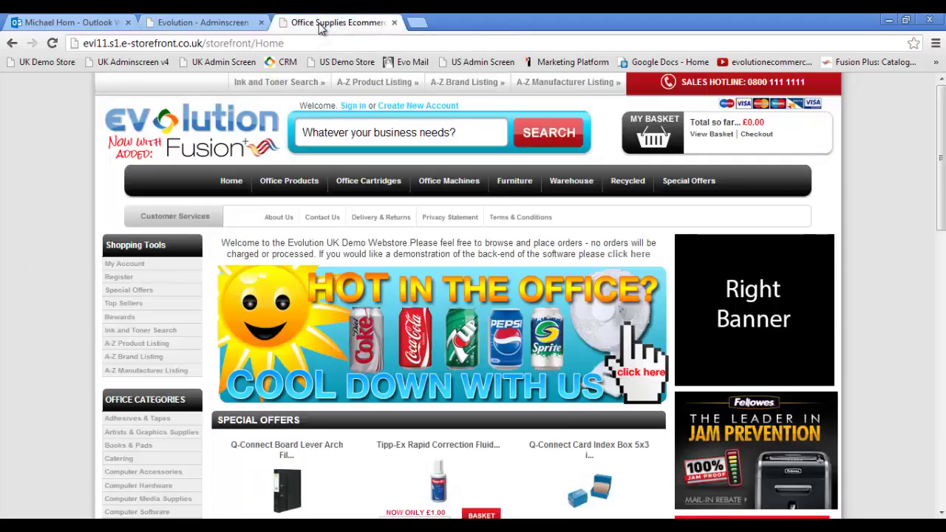
drag(942, 148, 942, 358)
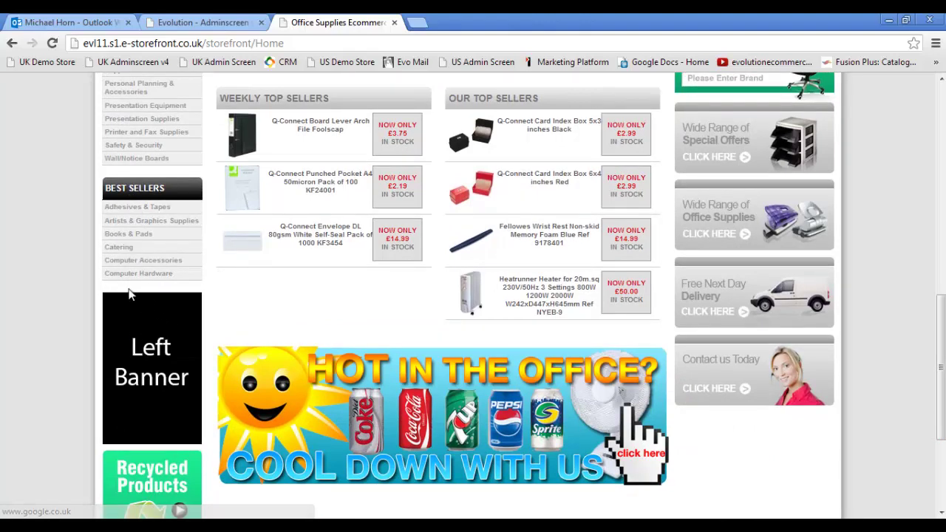
click(52, 43)
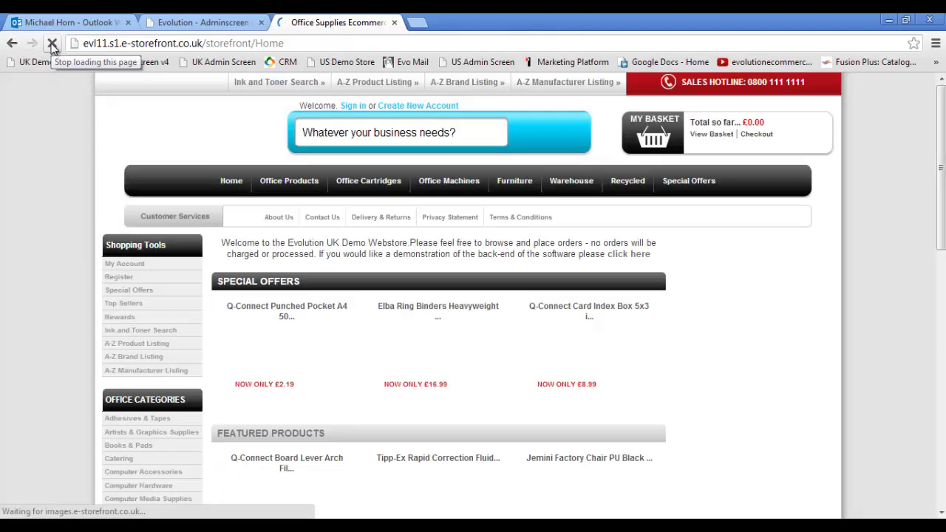
scroll(917, 221, down, 8)
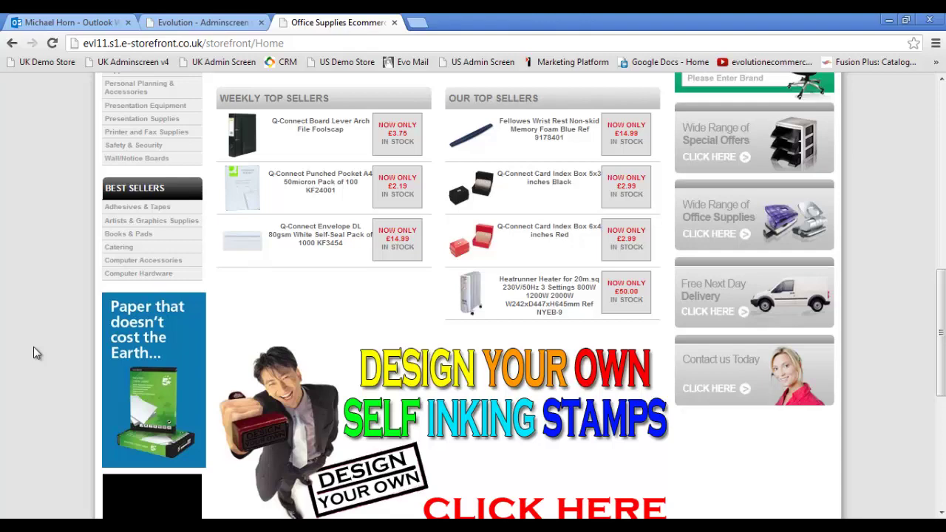
- Return to the admin screen and add a new banner named TEST BANNER 2 with the Right Menu location, saving it
click(210, 24)
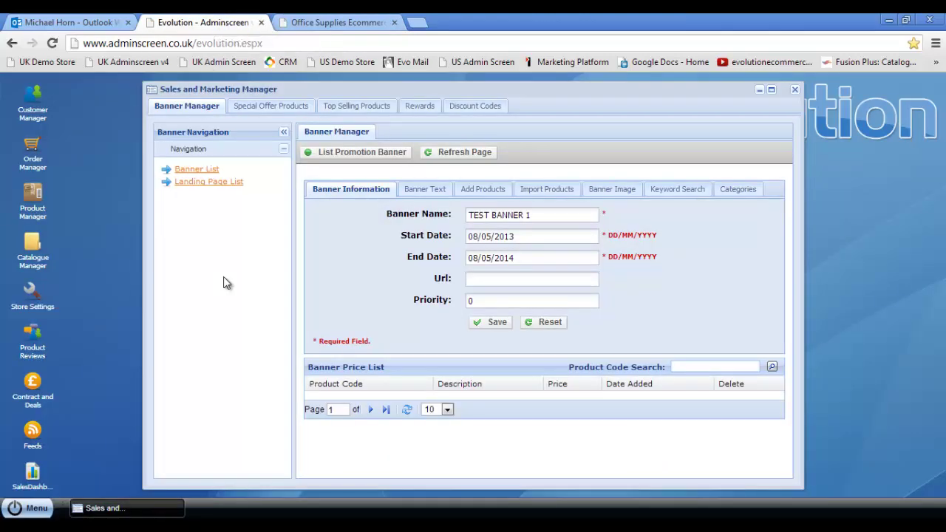
click(362, 156)
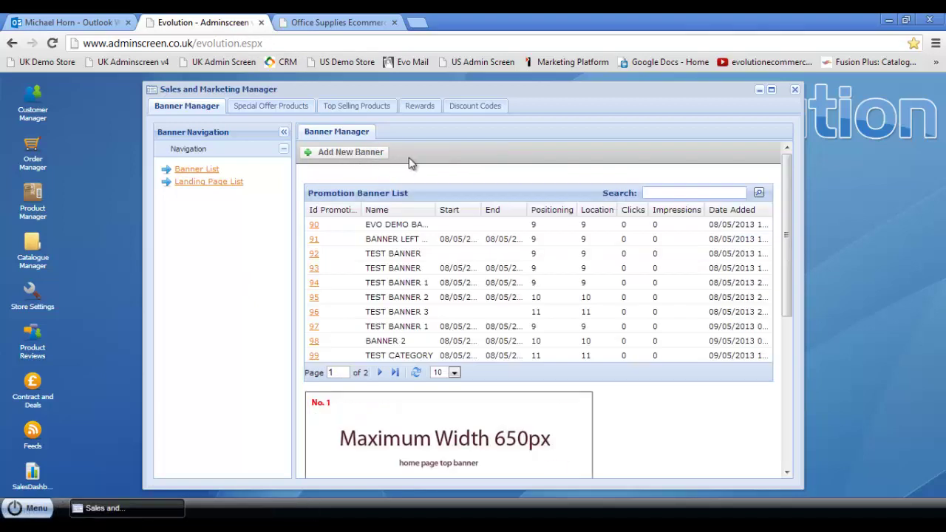
click(357, 155)
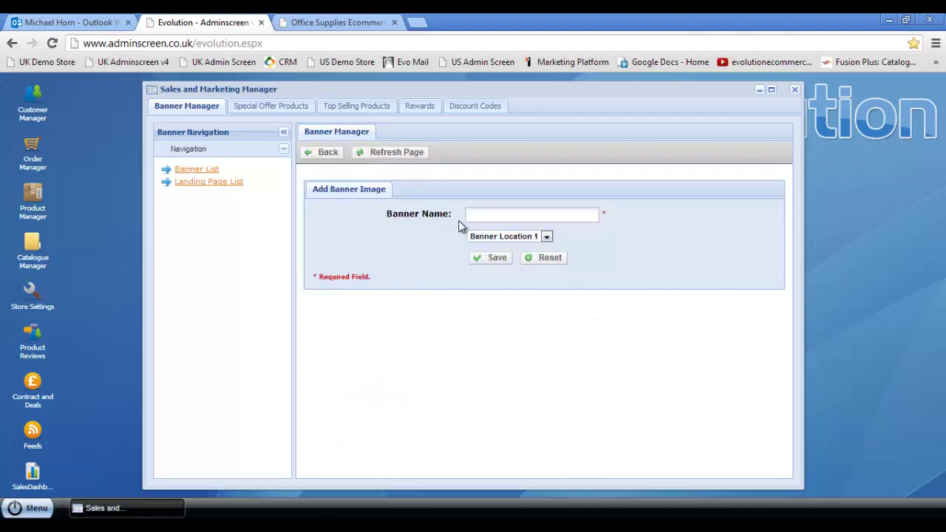
click(479, 216)
text(T)
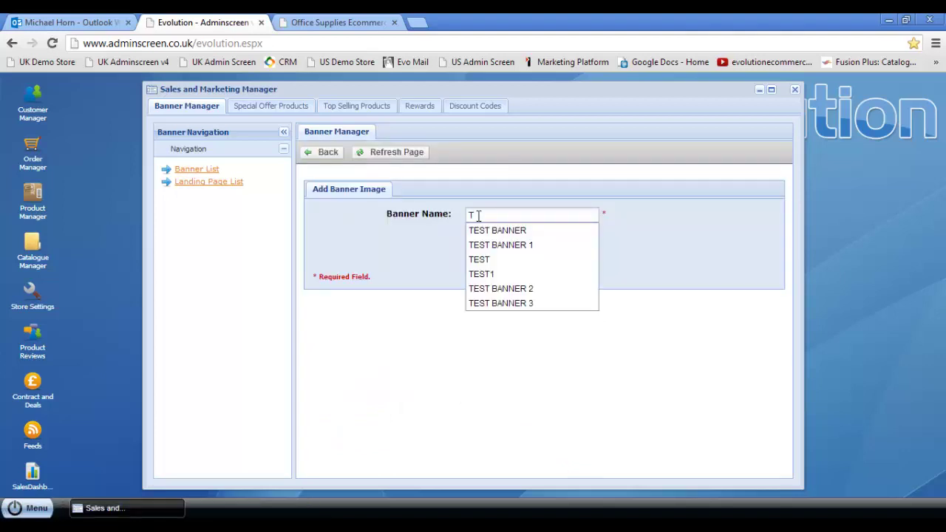
text(EST )
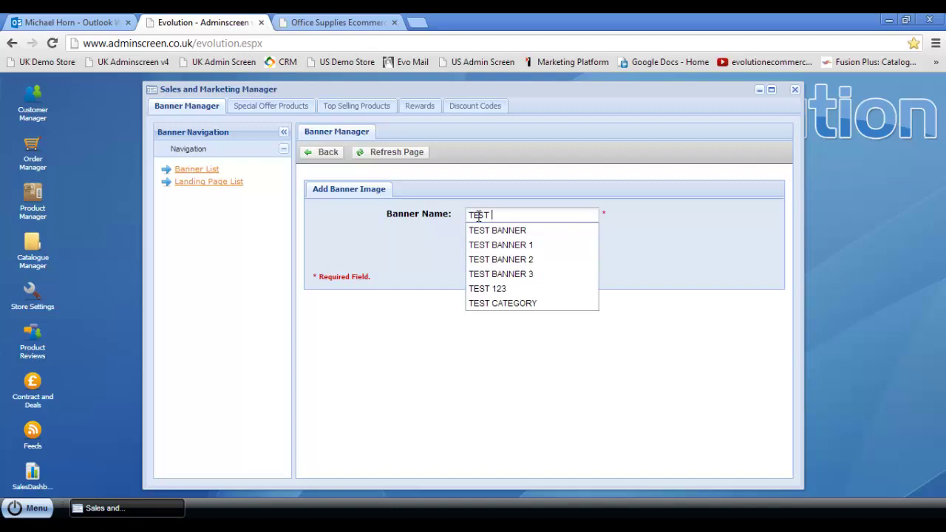
text(BANNER 2)
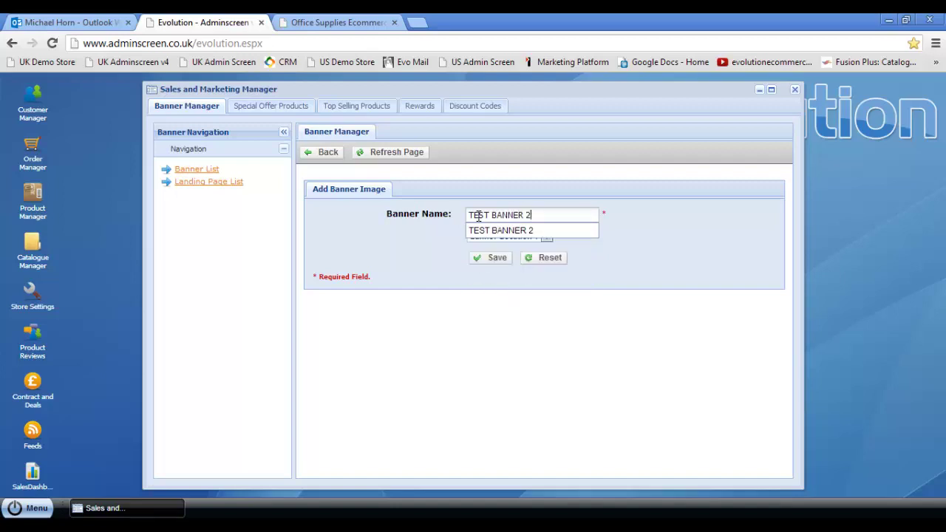
click(491, 229)
click(548, 239)
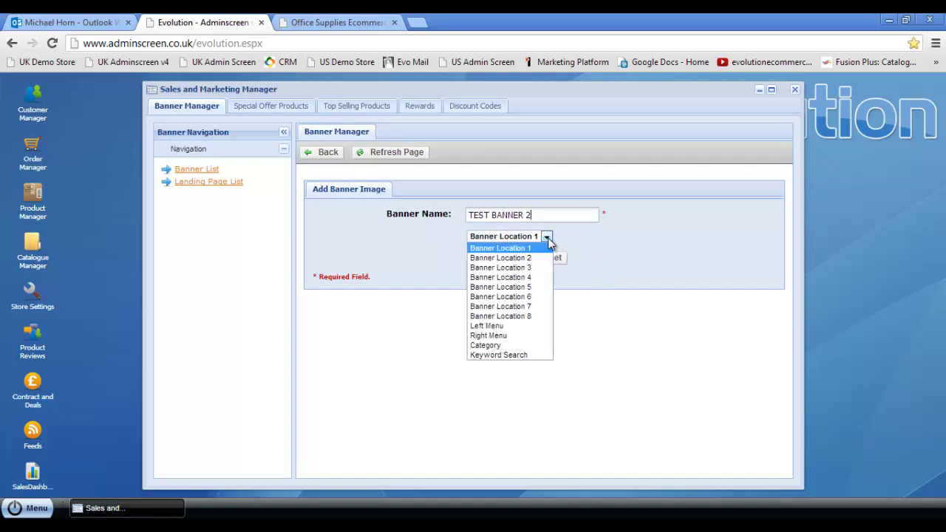
click(506, 336)
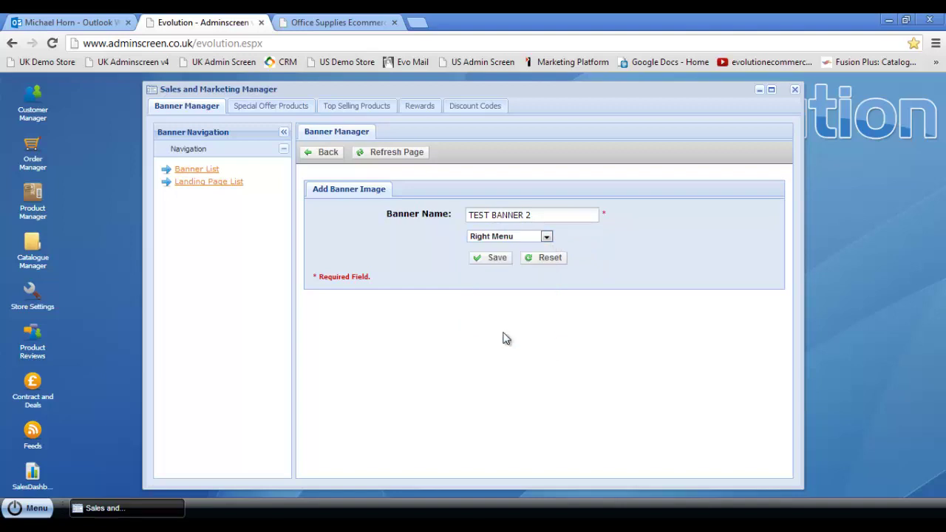
click(493, 260)
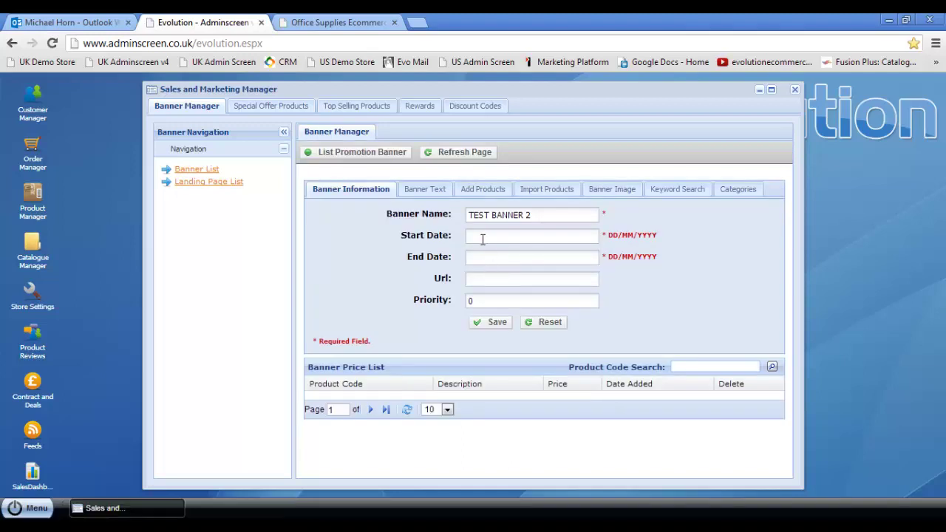
- Set TEST BANNER 2's start date to 08/05/2013 and end date to 08/05/2014, and save the banner information
click(483, 236)
text(0)
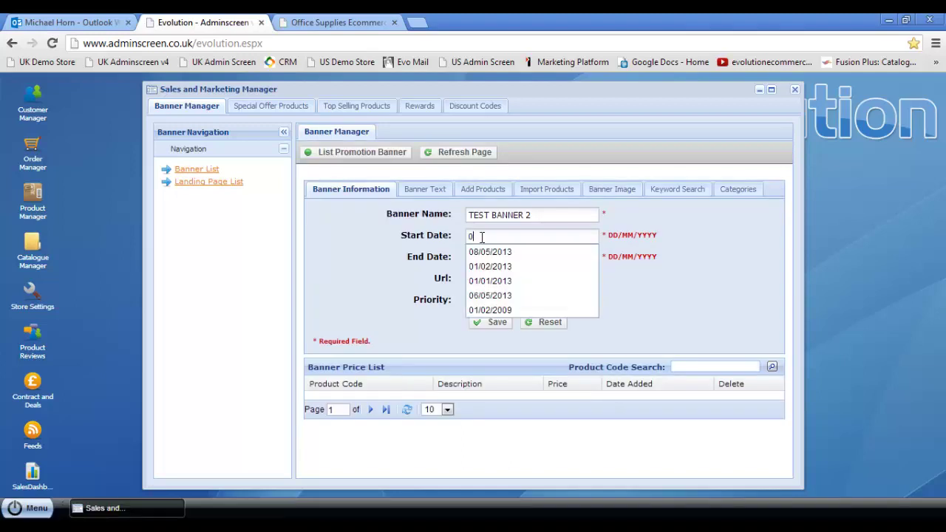
text(8)
key(Down)
key(Tab)
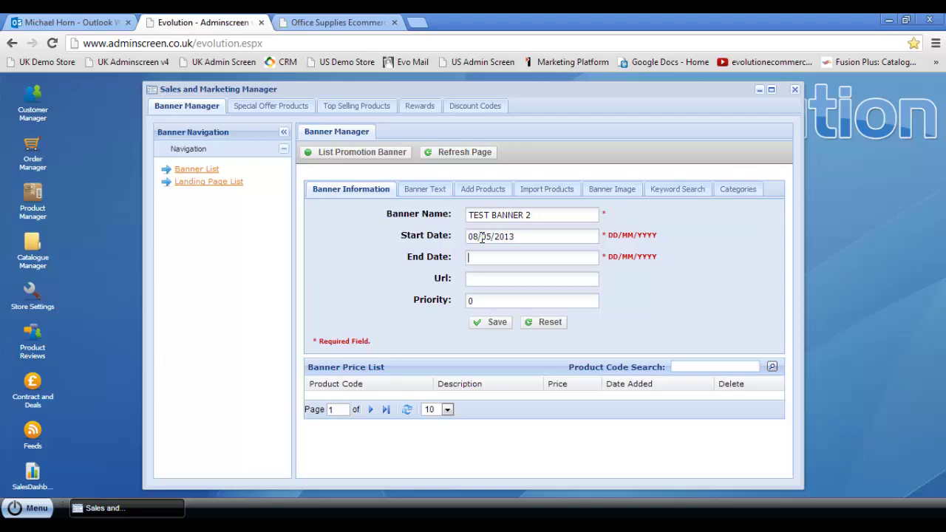
text(08)
key(Down)
key(Return)
key(Tab)
key(Tab)
click(492, 323)
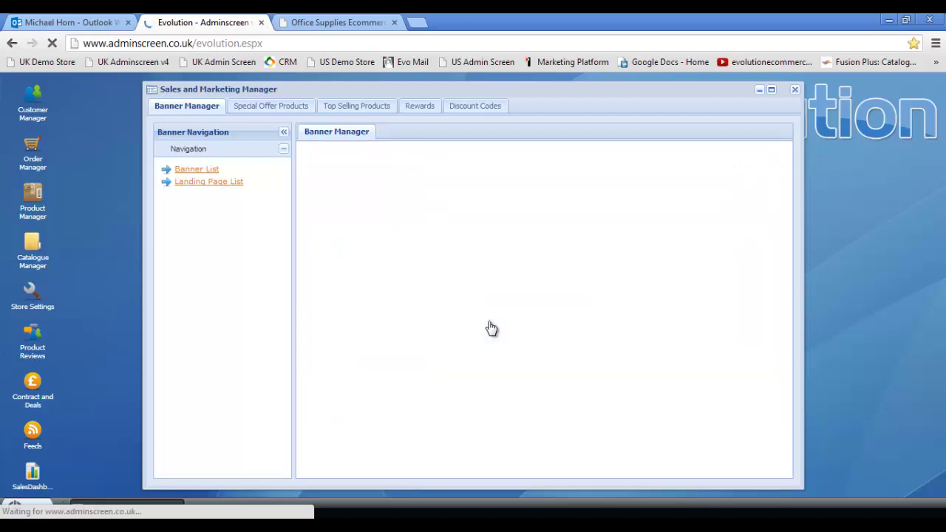
- Upload Ink & Toner Finder.PNG as the banner image for TEST BANNER 2
click(626, 192)
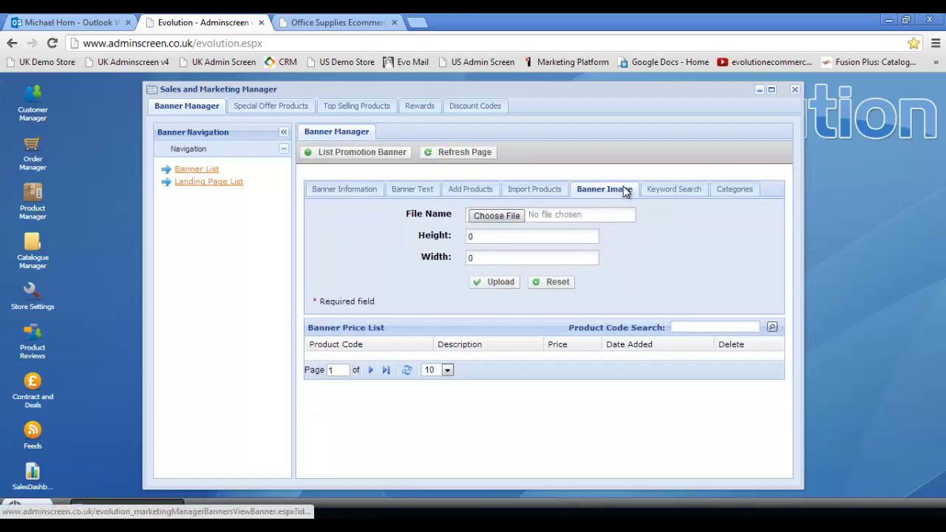
click(506, 215)
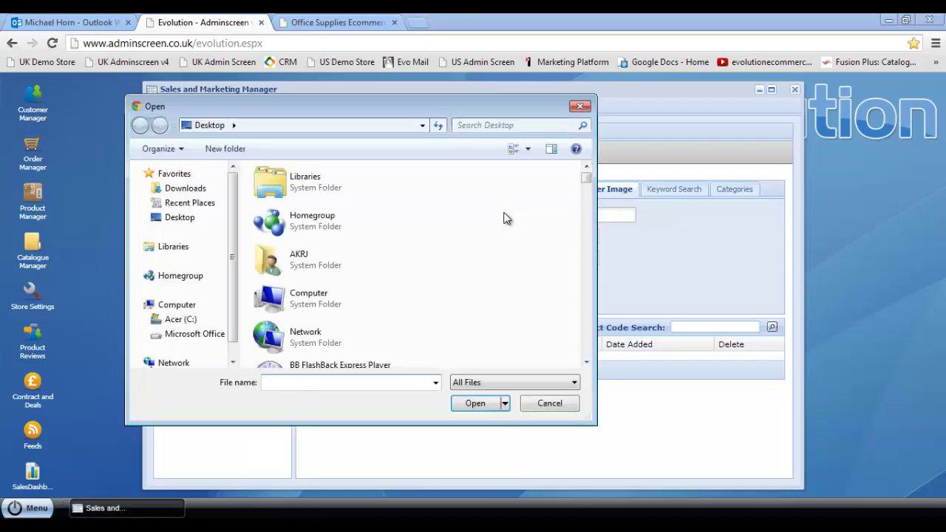
text(Ink)
key(Down)
key(Return)
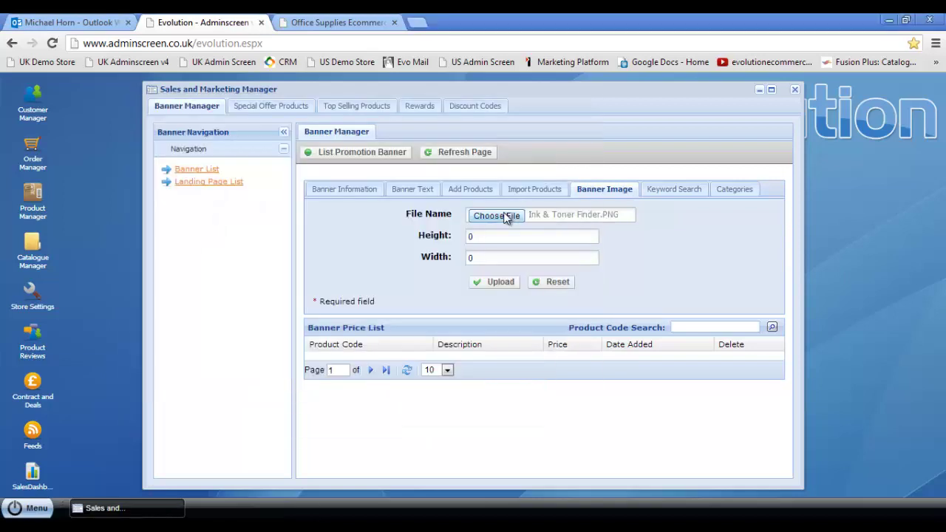
click(490, 286)
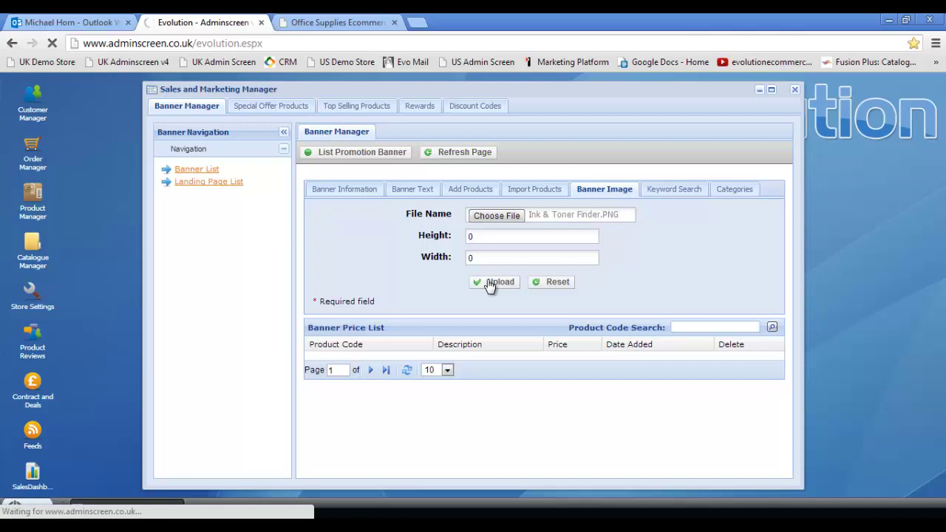
- Switch to the storefront home page, reload it and examine the banners in the right menu
click(305, 22)
drag(937, 303, 942, 126)
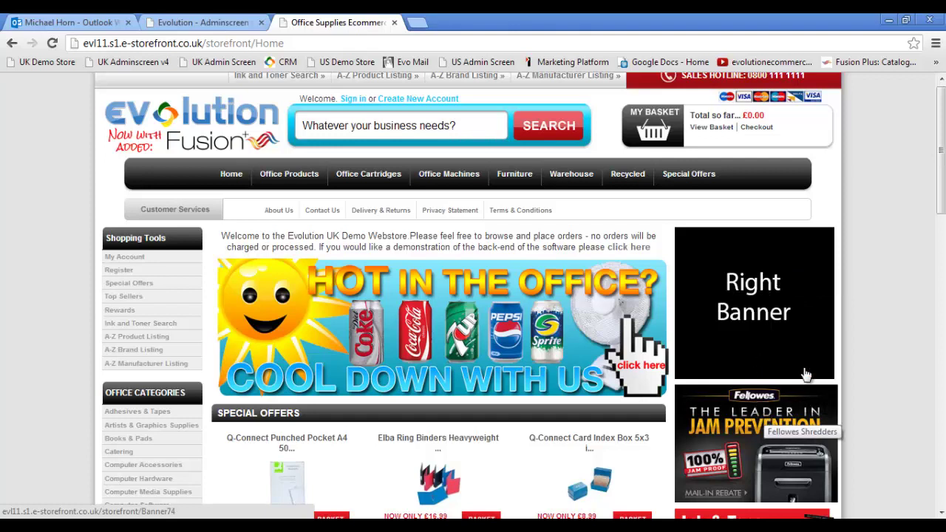
click(51, 46)
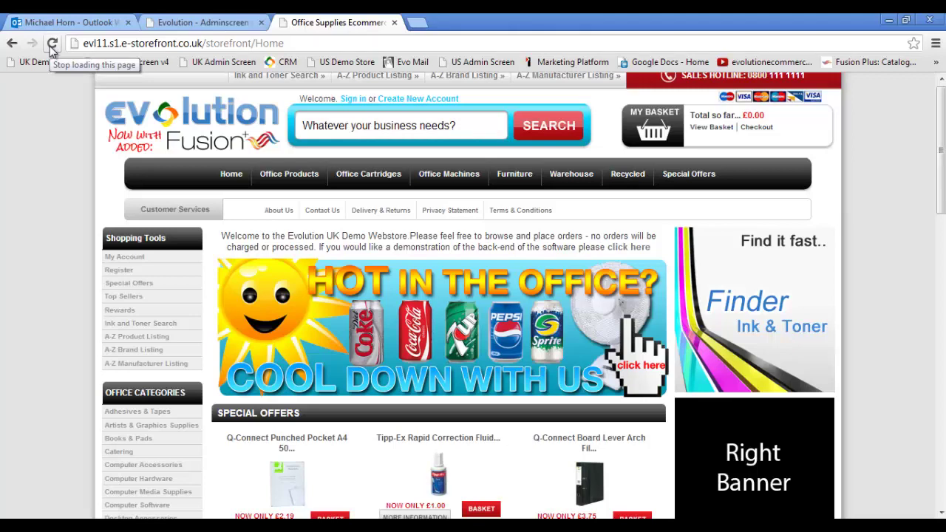
- Return to the admin screen and add a new banner named TEST BANNER 3 with the Category location, saving it
click(201, 22)
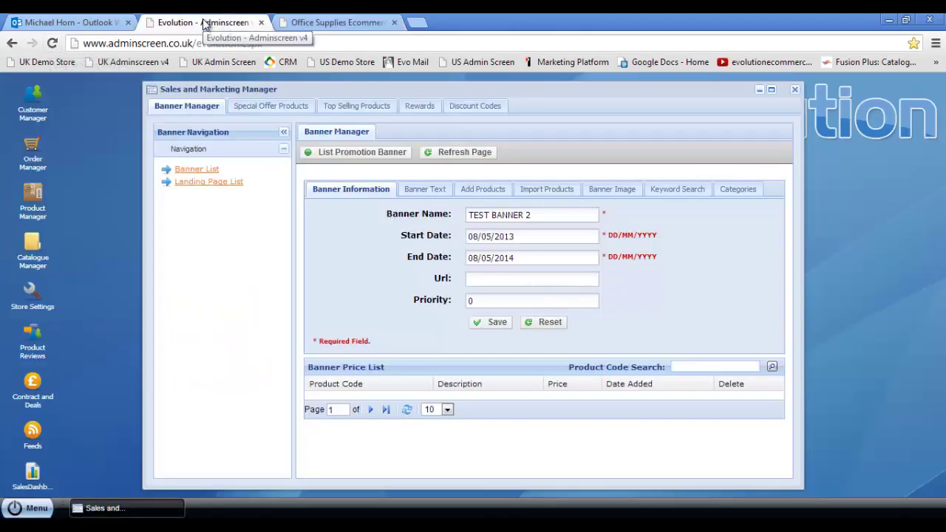
click(366, 153)
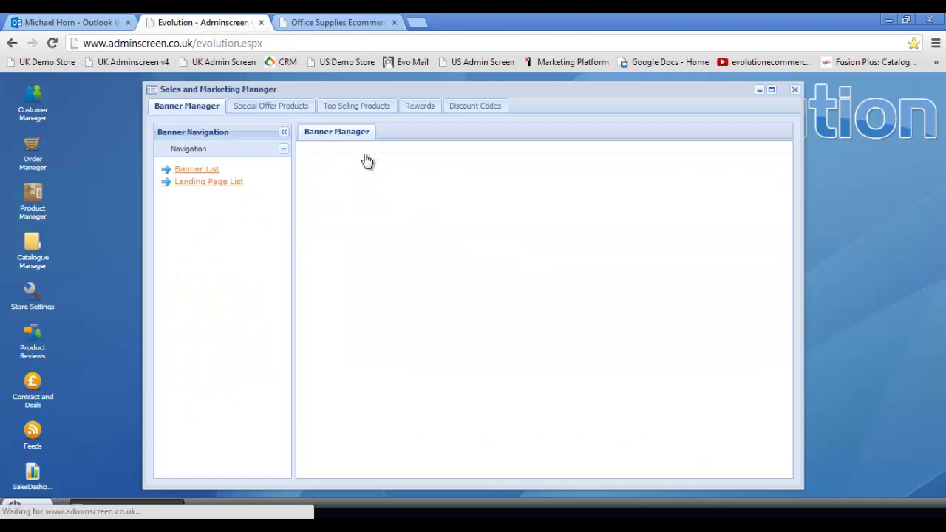
click(365, 154)
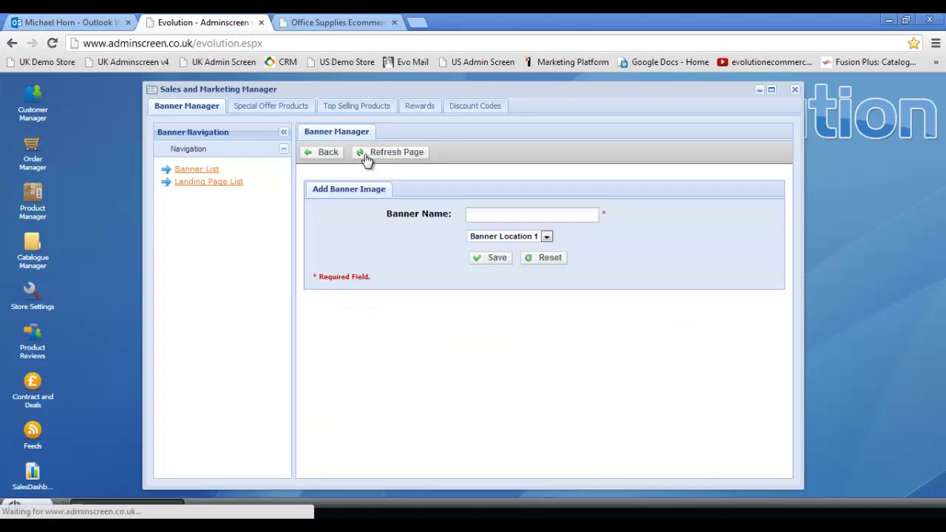
click(547, 237)
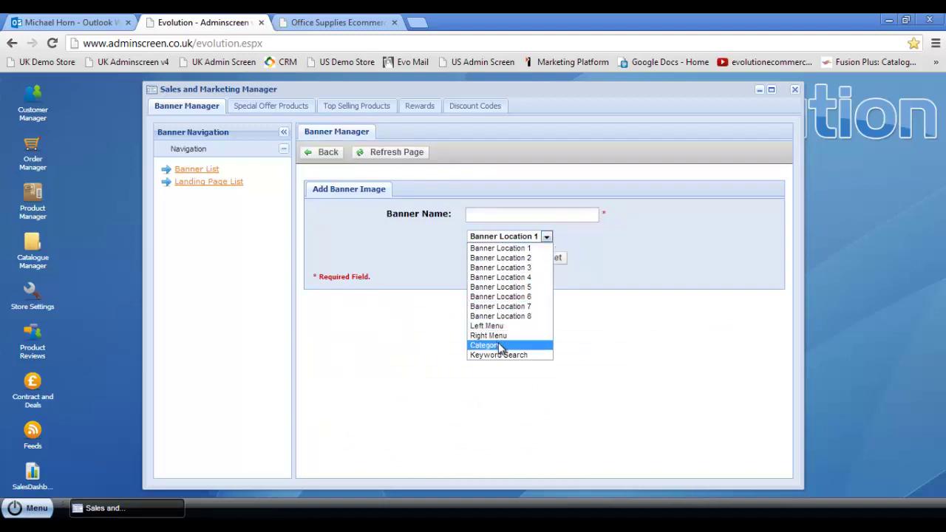
click(499, 346)
click(479, 215)
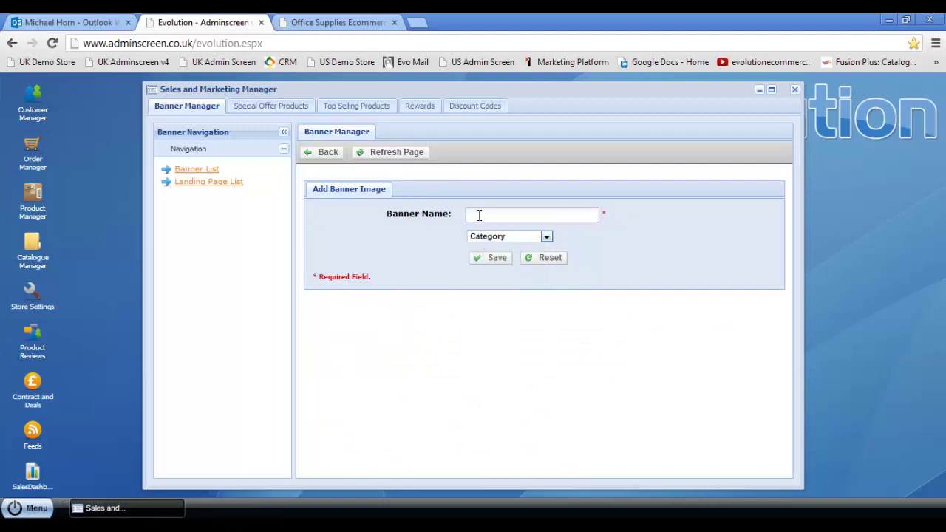
key(Caps_Lock)
text(TEST)
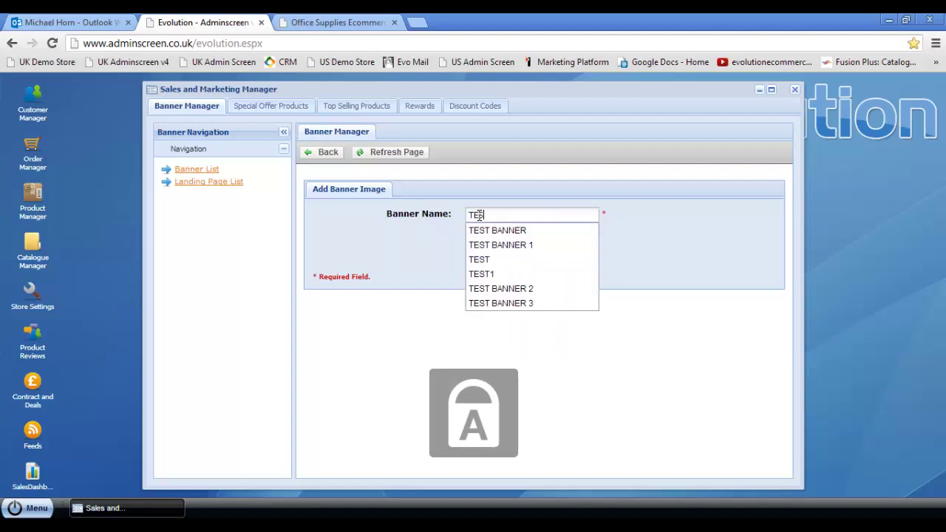
key(Down)
key(Down)
key(Down)
key(Down)
key(Down)
key(Down)
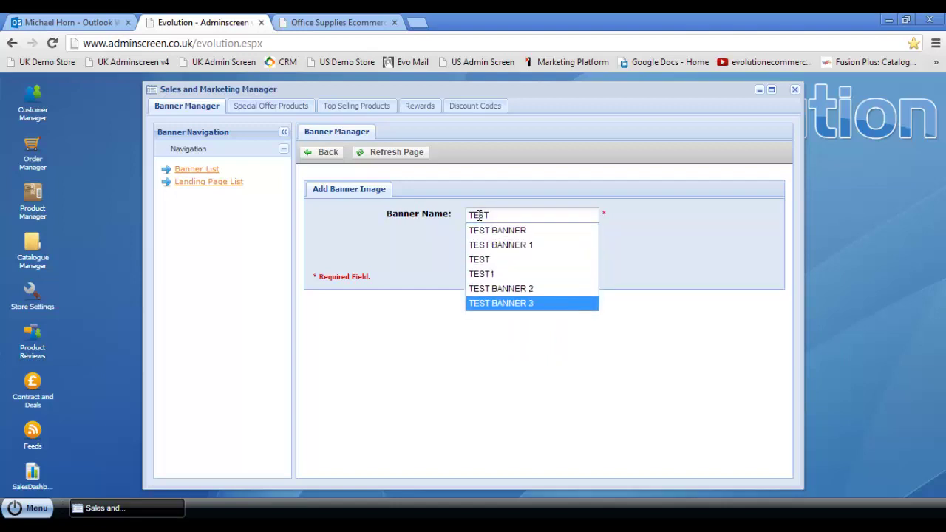
key(Return)
click(493, 260)
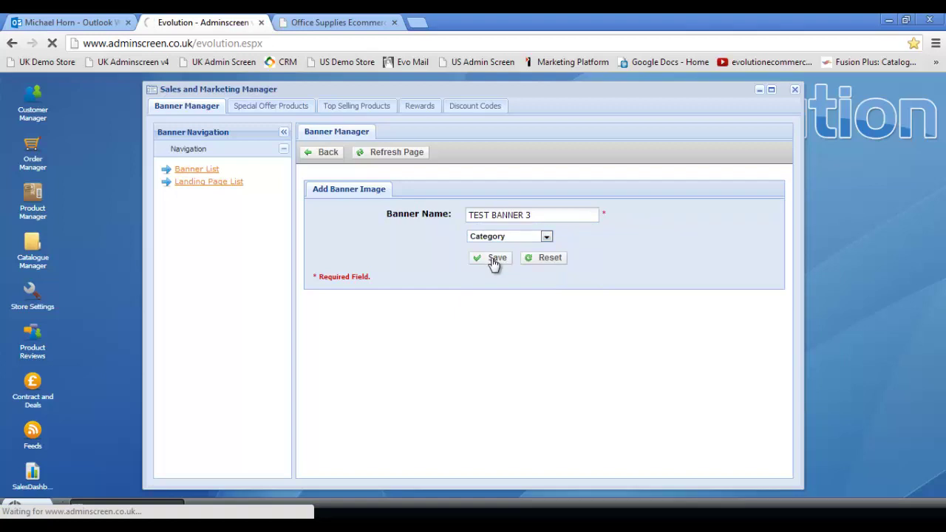
- Set TEST BANNER 3's start date to 08/05/2013 and end date to 08/05/2014, and save the banner information
click(486, 238)
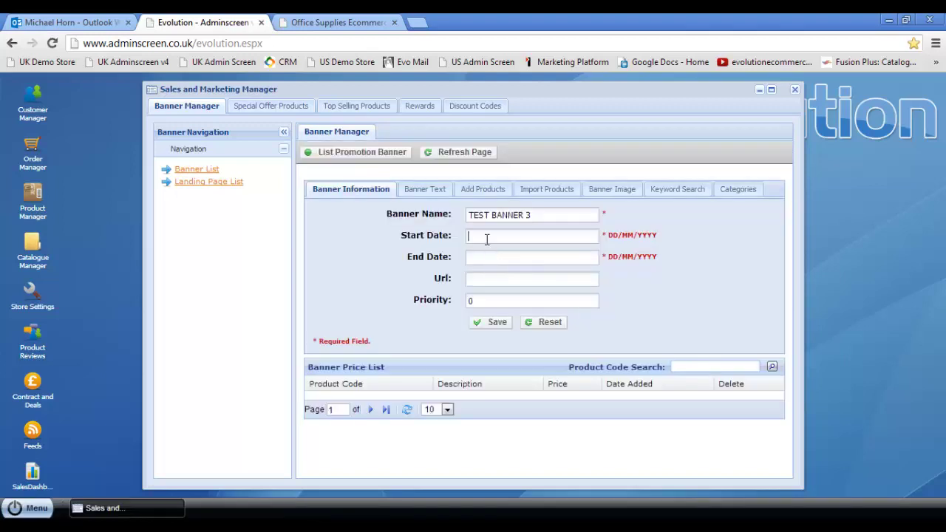
text(08)
key(Down)
key(Return)
key(Tab)
text(08)
key(Down)
key(Return)
click(494, 325)
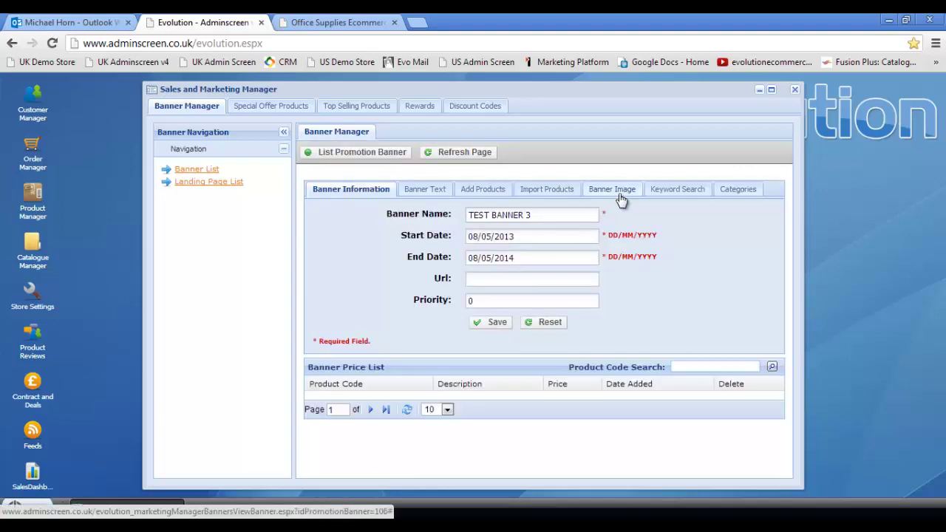
- Upload Desk Image.jpg as the banner image for TEST BANNER 3
click(614, 194)
click(501, 220)
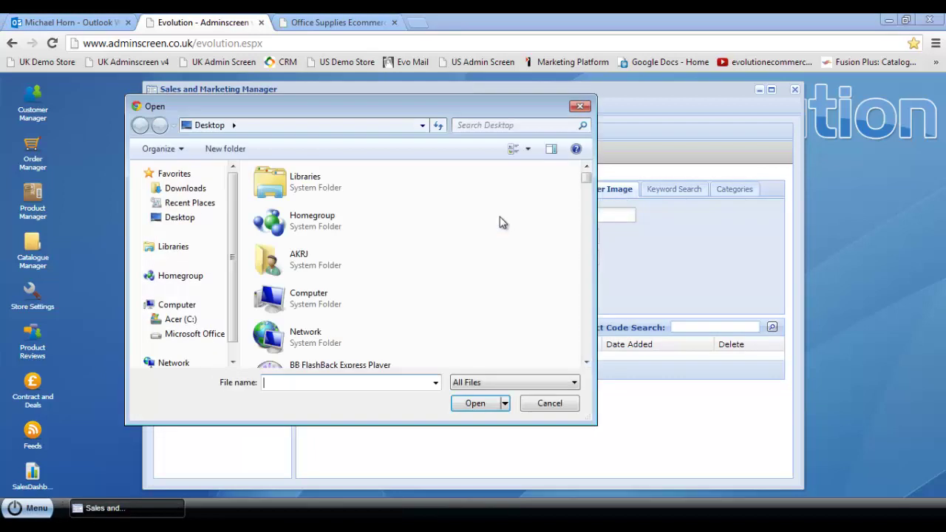
text(DESK)
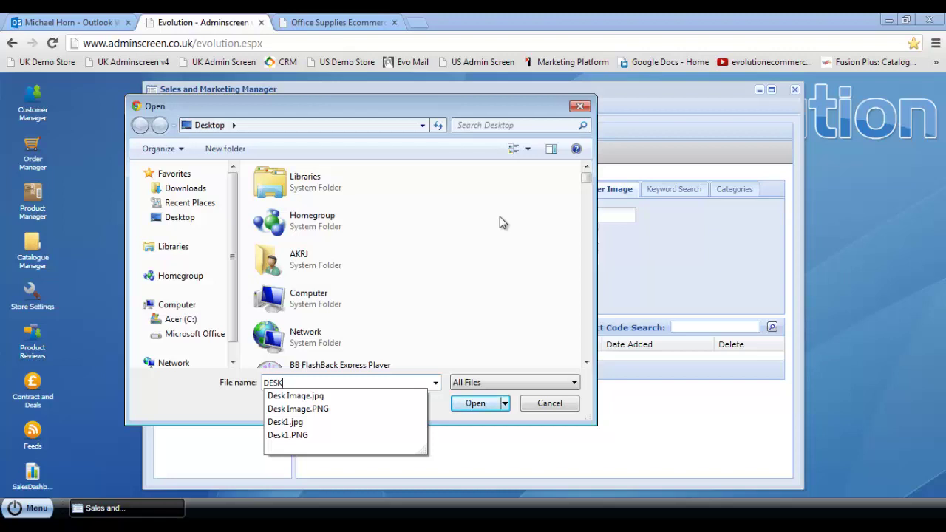
key(Down)
key(Return)
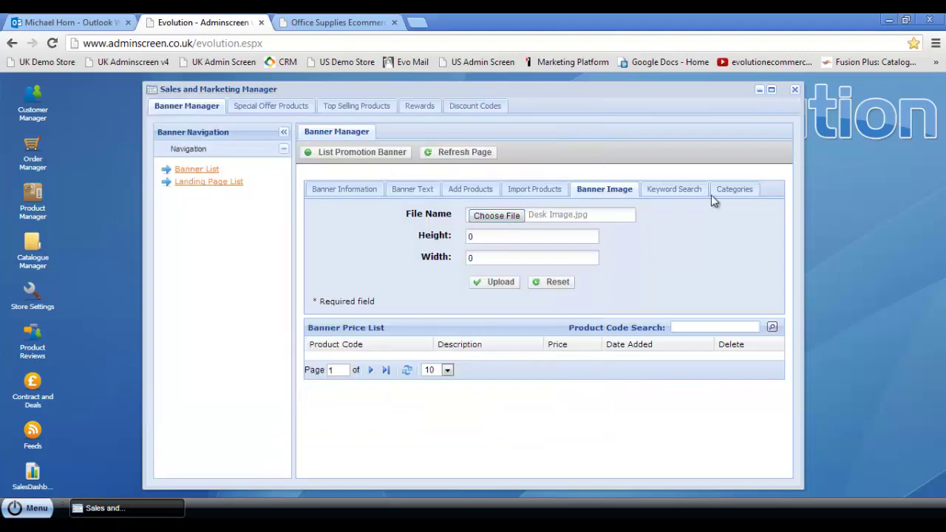
click(500, 289)
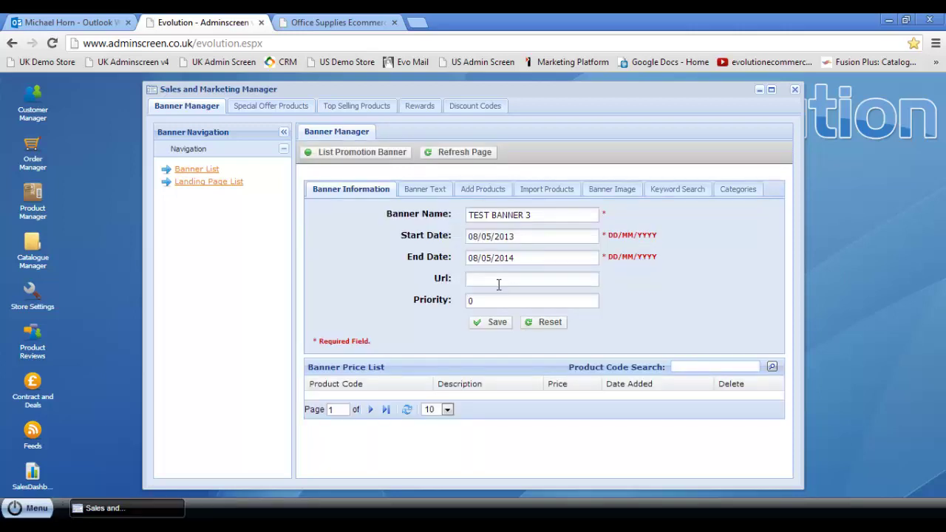
- Assign the top-level Furniture category to TEST BANNER 3 and save the category selection
click(737, 191)
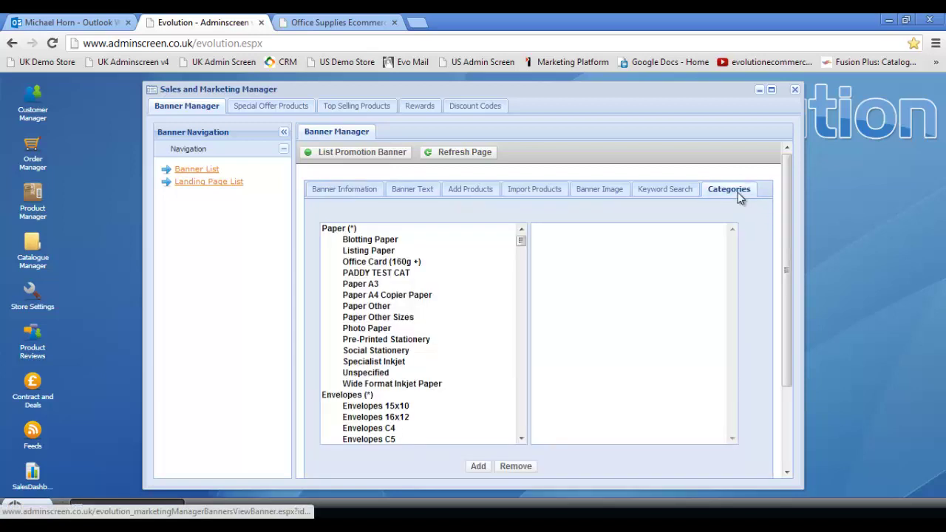
click(346, 231)
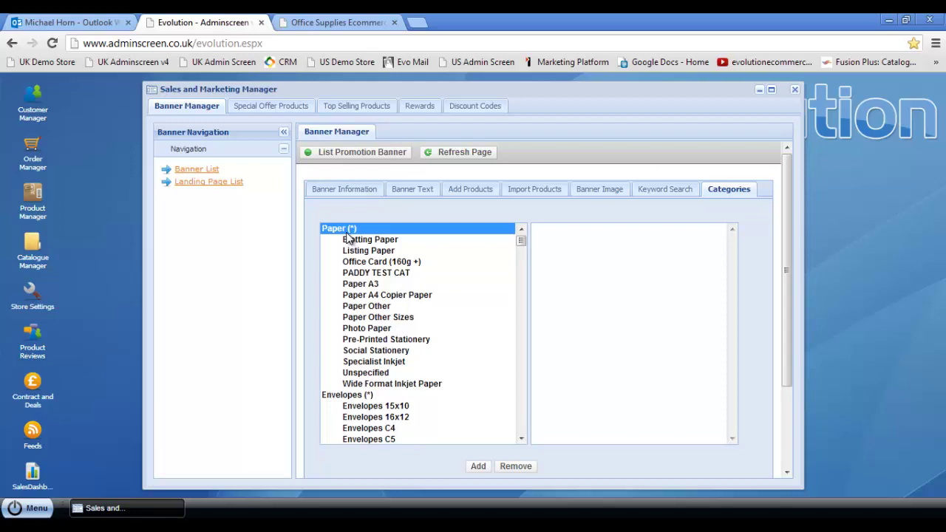
click(358, 244)
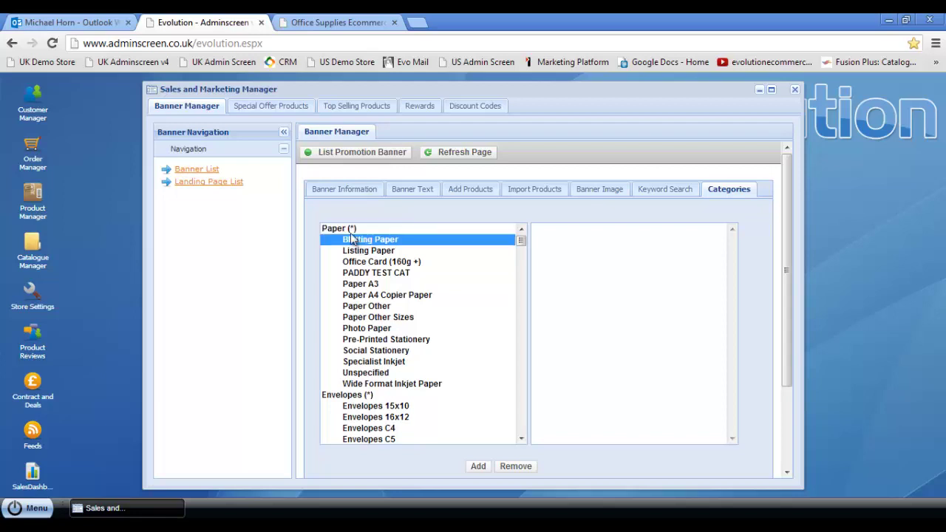
click(354, 231)
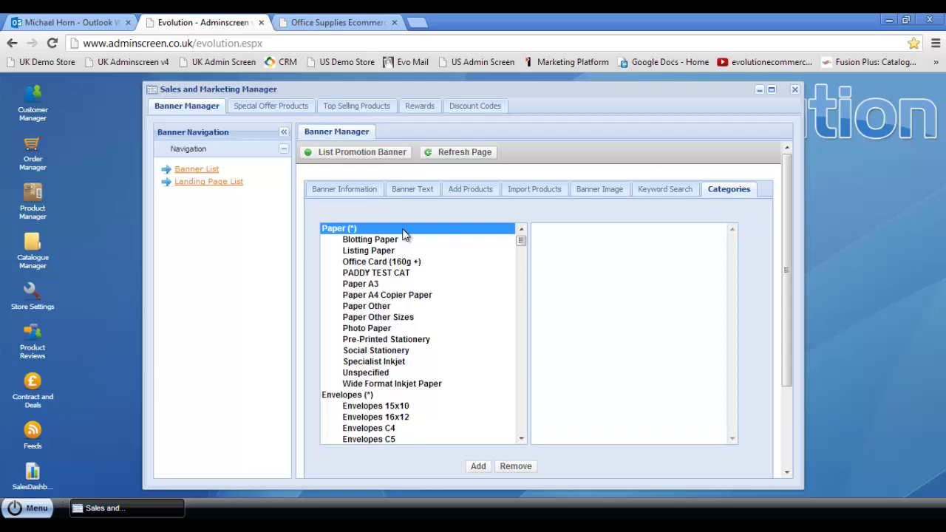
key(f)
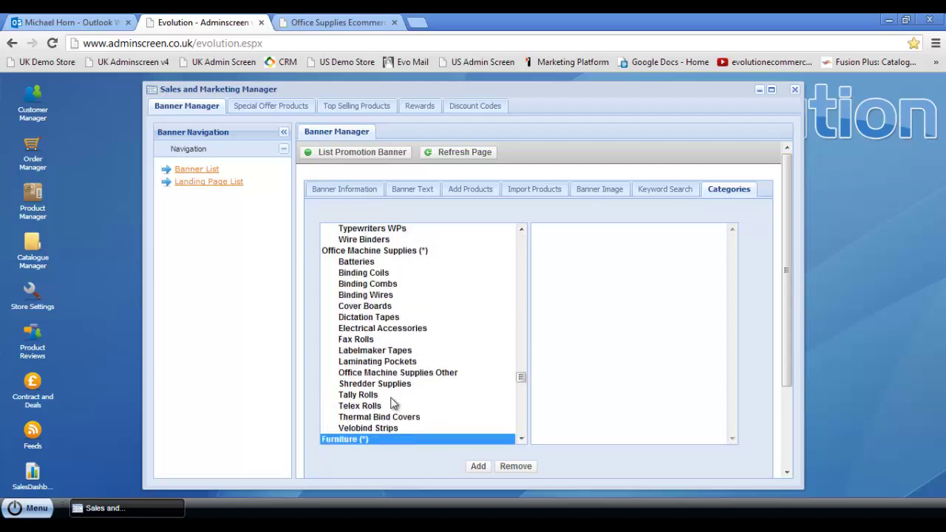
click(478, 466)
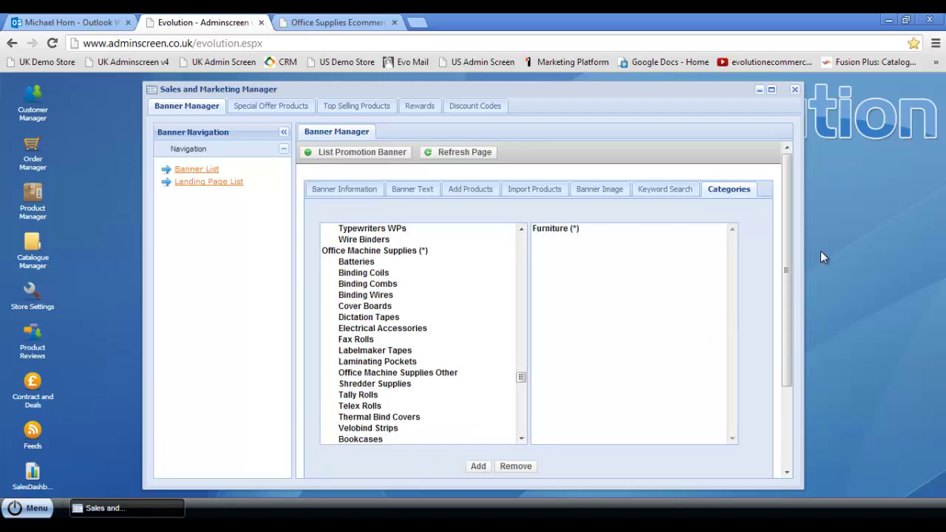
scroll(787, 222, down, 3)
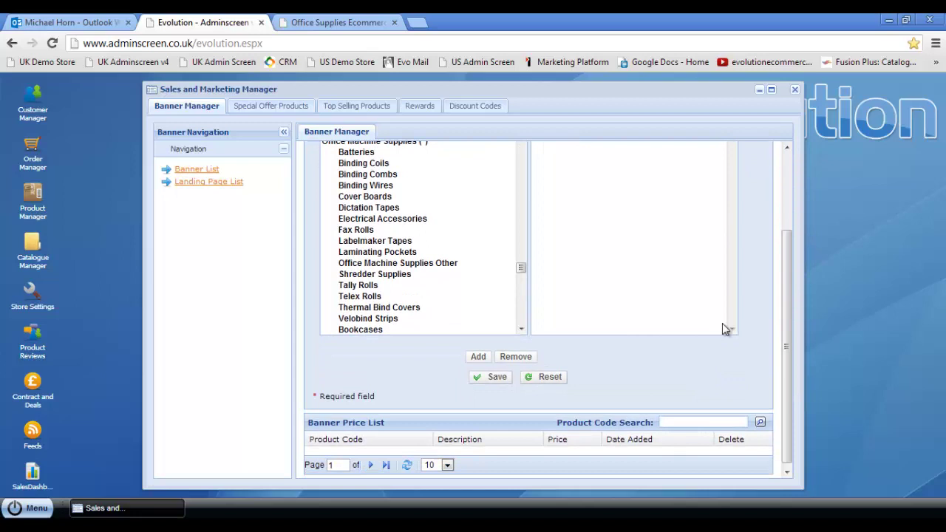
click(495, 377)
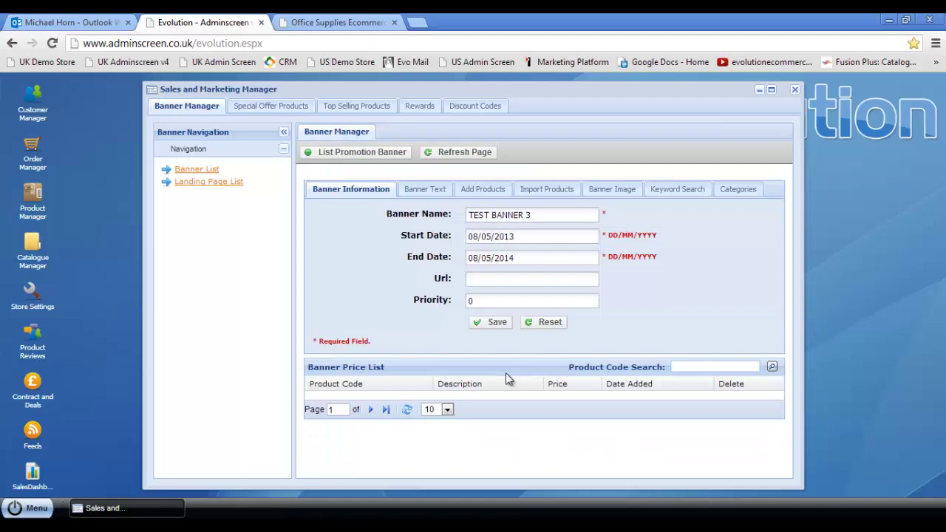
- Reload the storefront home page and open the Furniture office category to examine its banner
click(316, 24)
click(53, 44)
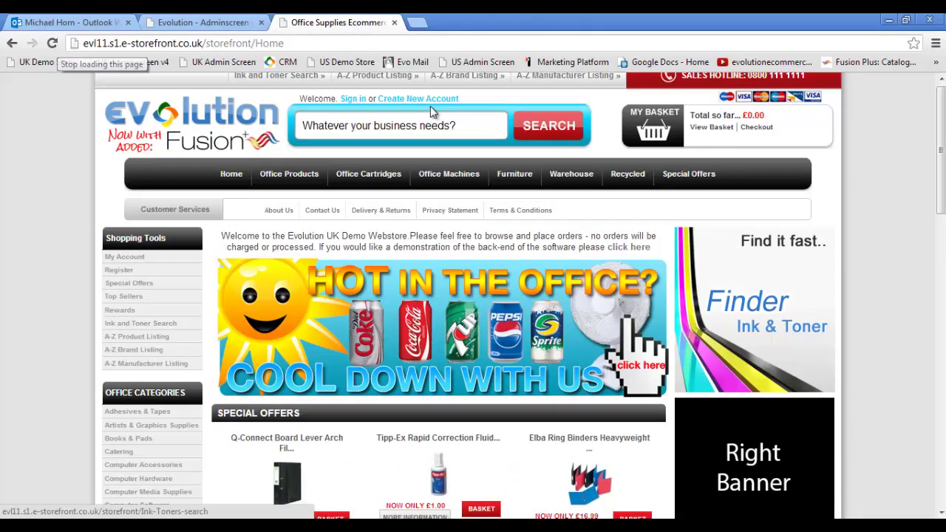
scroll(244, 221, down, 4)
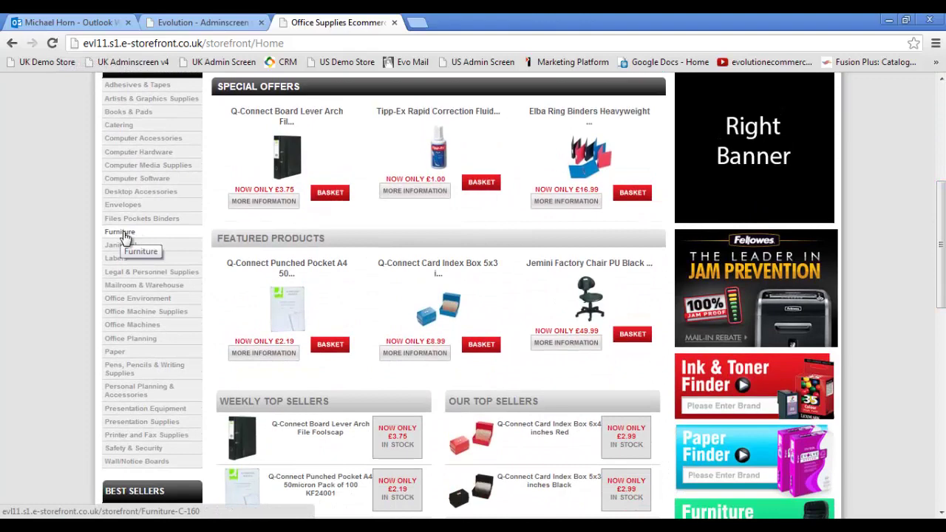
click(123, 231)
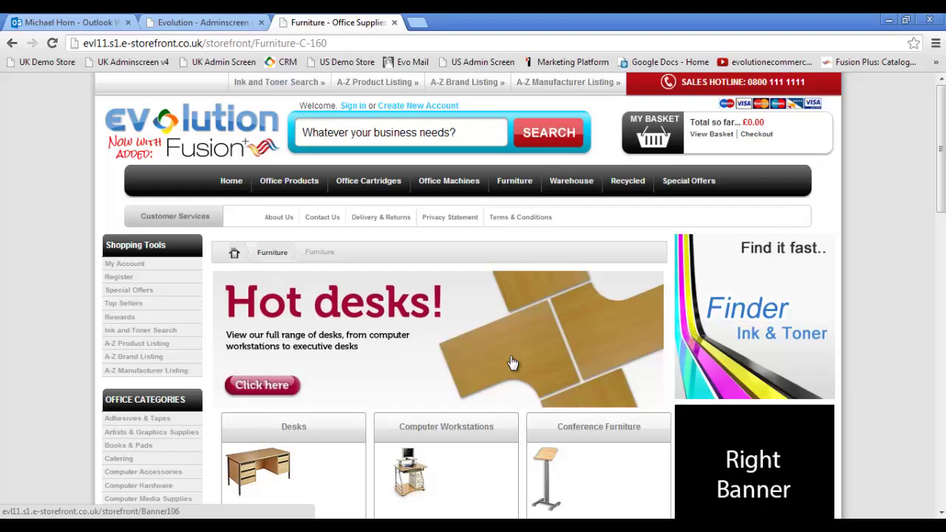
- Add product GER98214 to TEST BANNER 3 at a price of 199 and save it
click(189, 22)
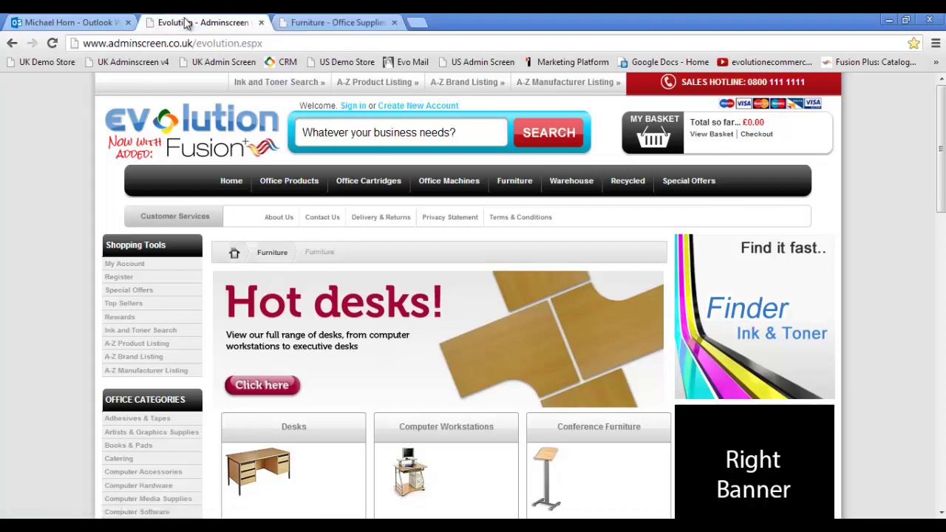
click(488, 191)
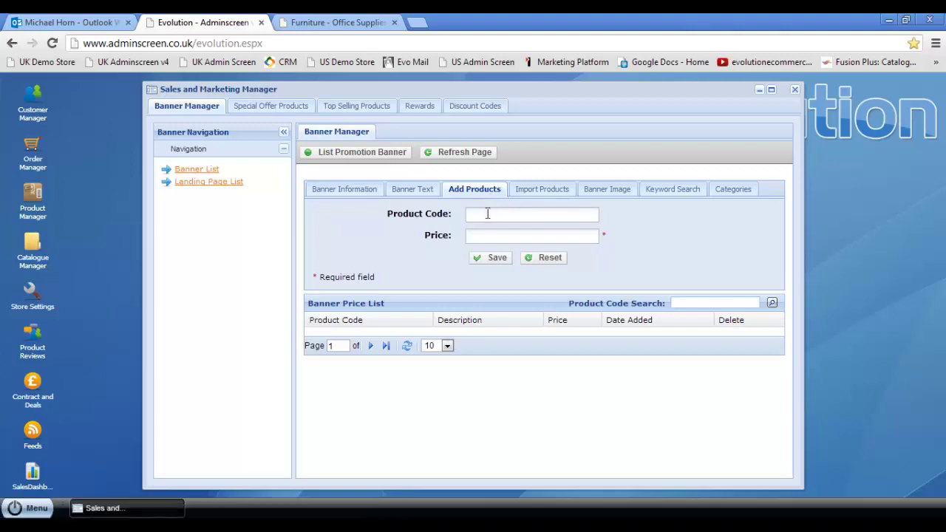
click(487, 214)
key(Caps_Lock)
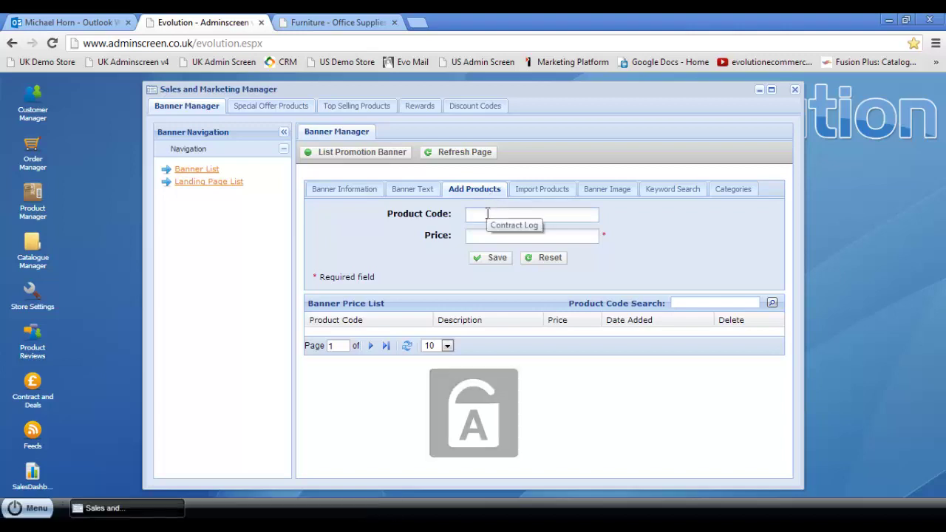
text(ger)
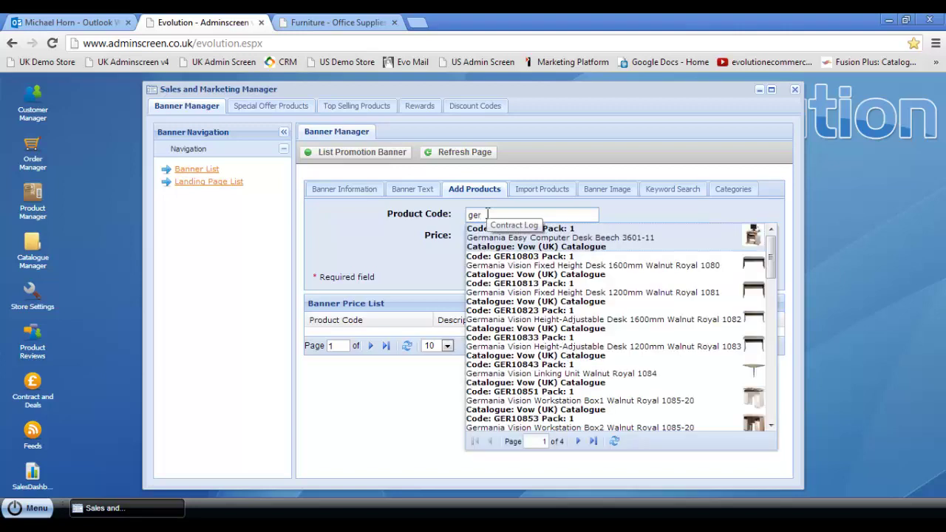
text(98214)
click(528, 239)
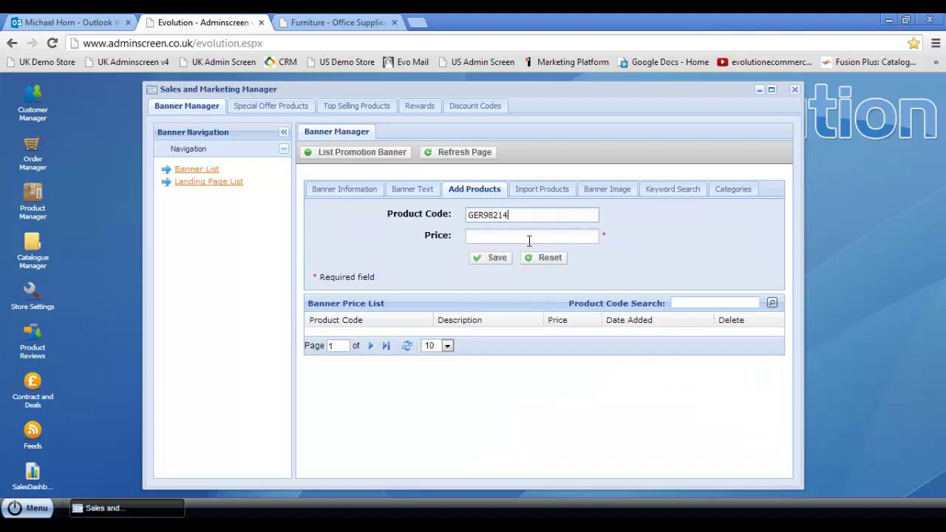
text(199)
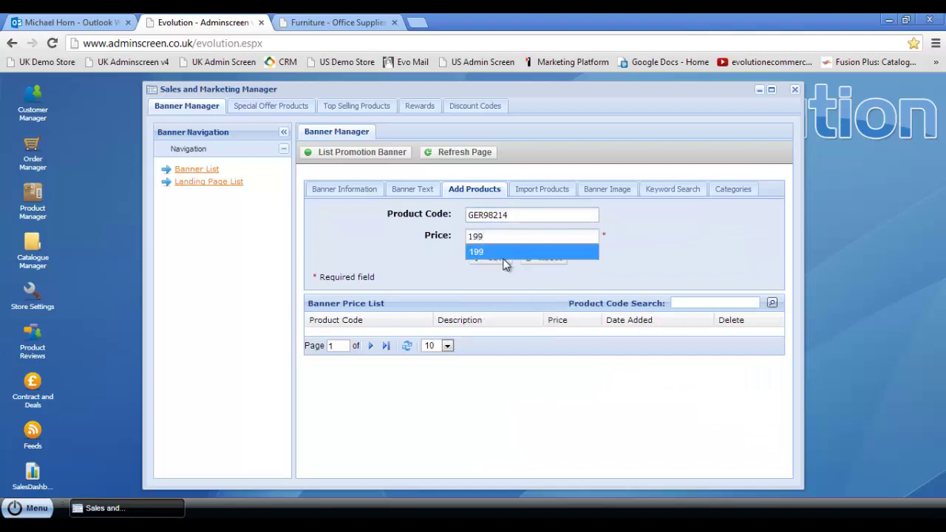
click(506, 264)
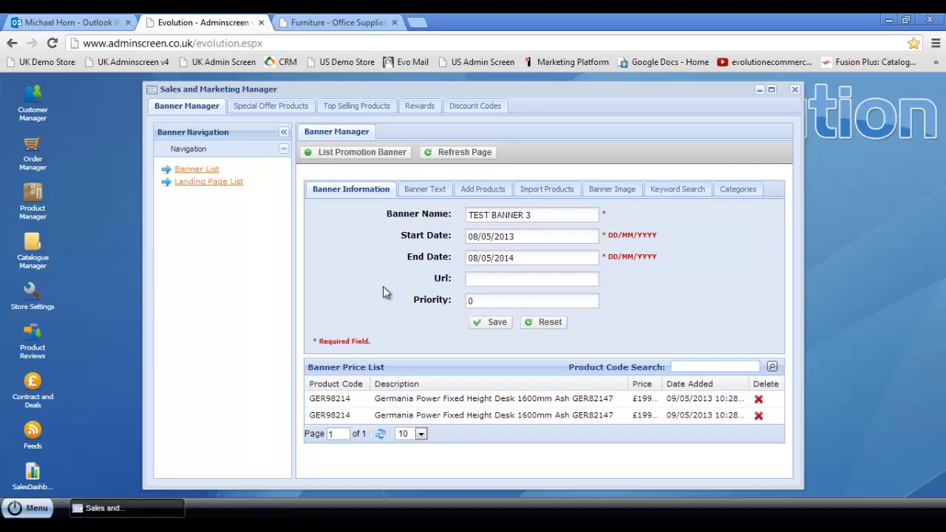
- Add product GER10803 to TEST BANNER 3 at a price of 199 and save it
click(485, 191)
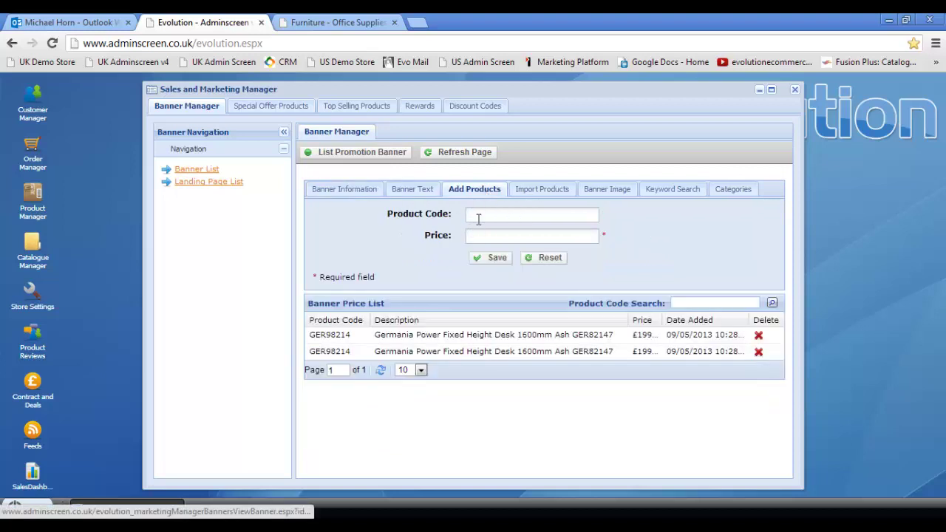
click(482, 215)
text(ger)
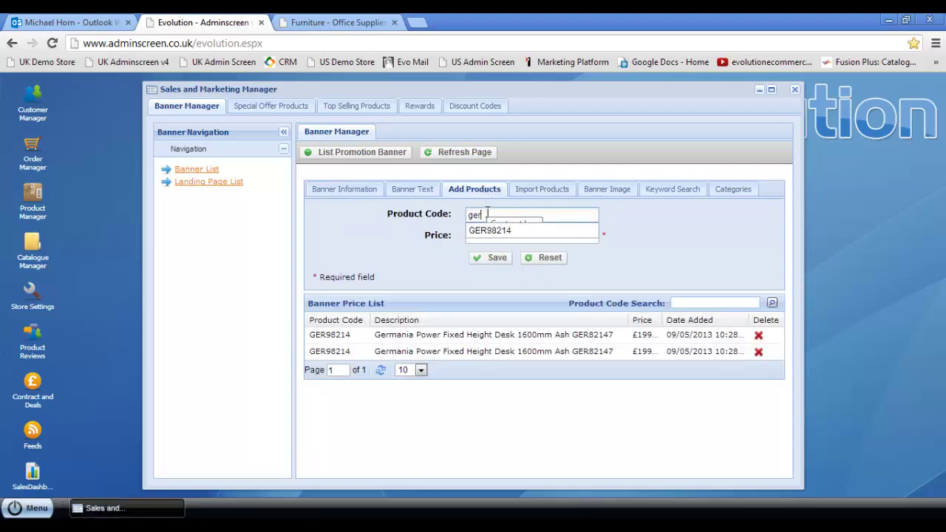
text(108)
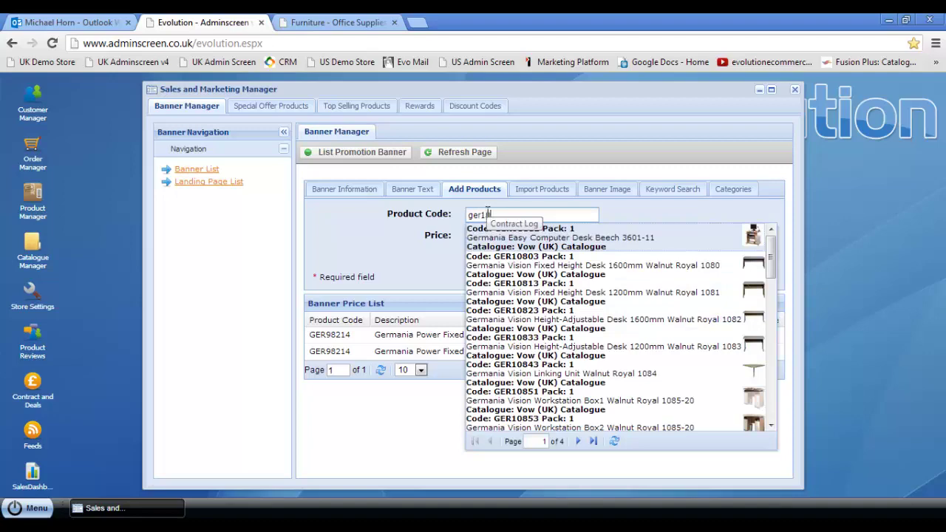
text(03)
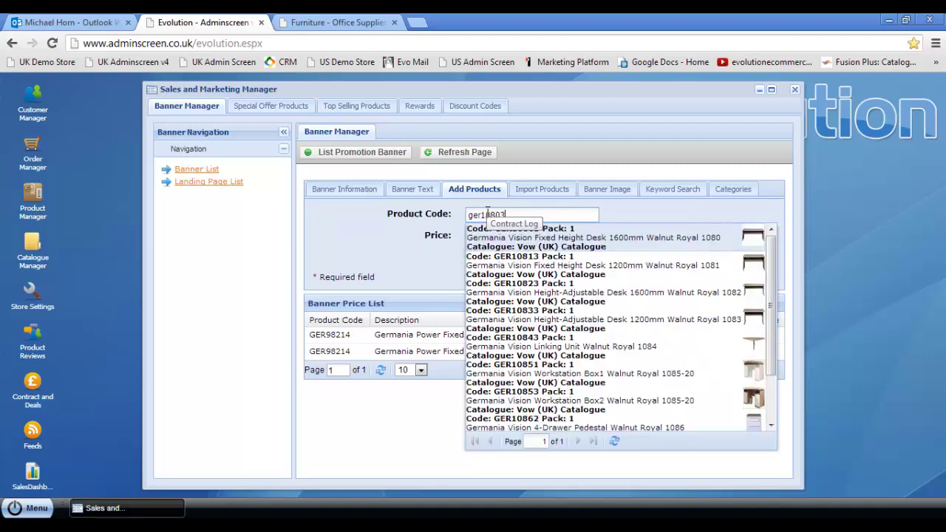
click(545, 233)
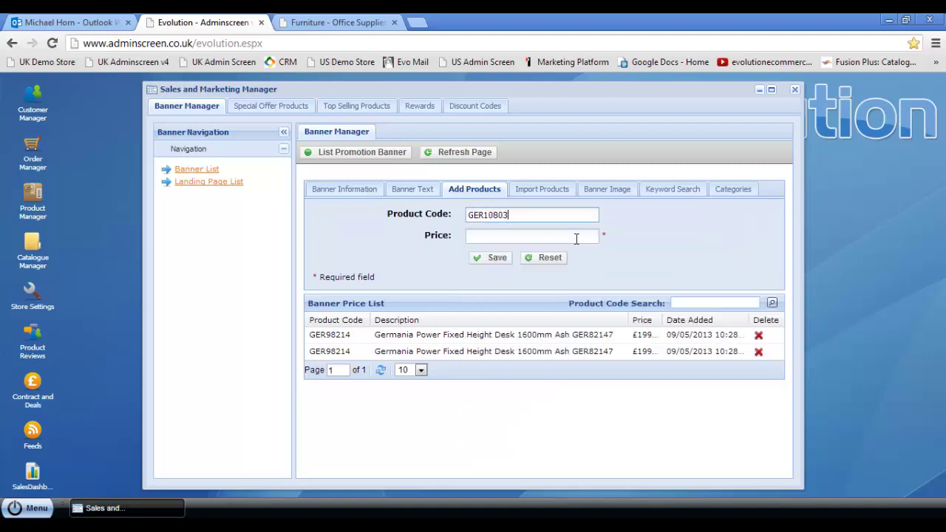
click(487, 258)
text(199)
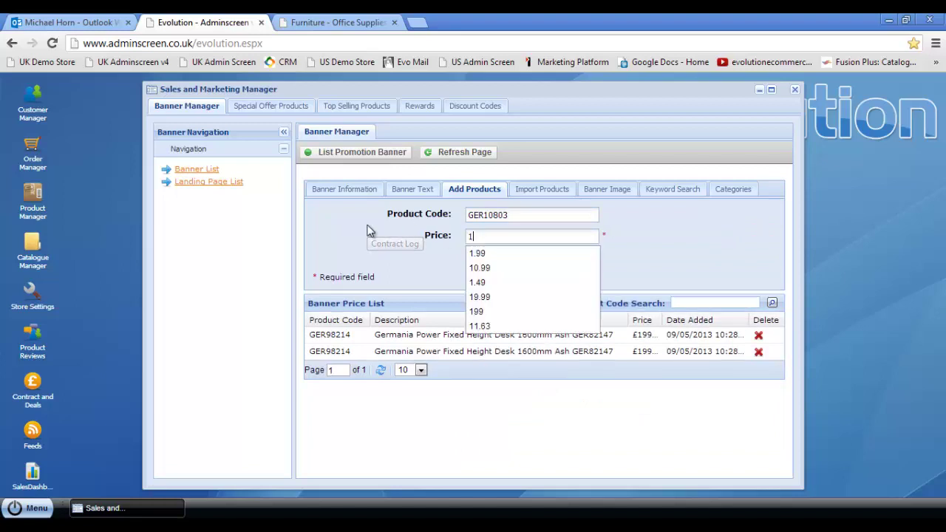
click(492, 252)
click(489, 259)
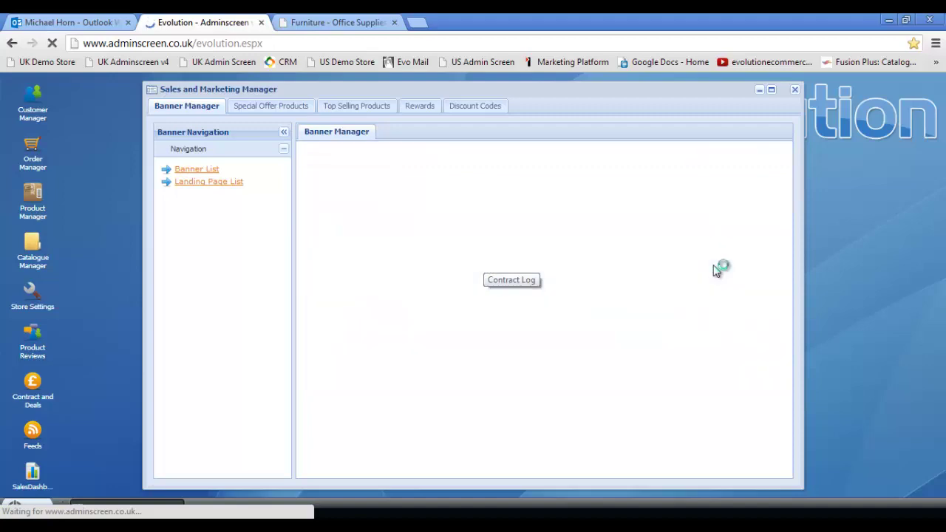
- Reload the storefront's Furniture page and open its Hot desks banner to examine the products linked to it
click(310, 22)
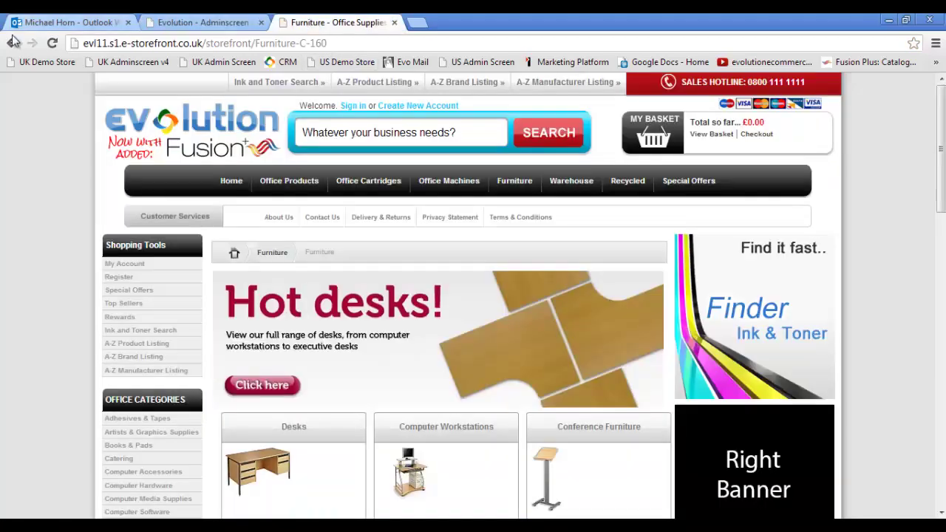
click(52, 43)
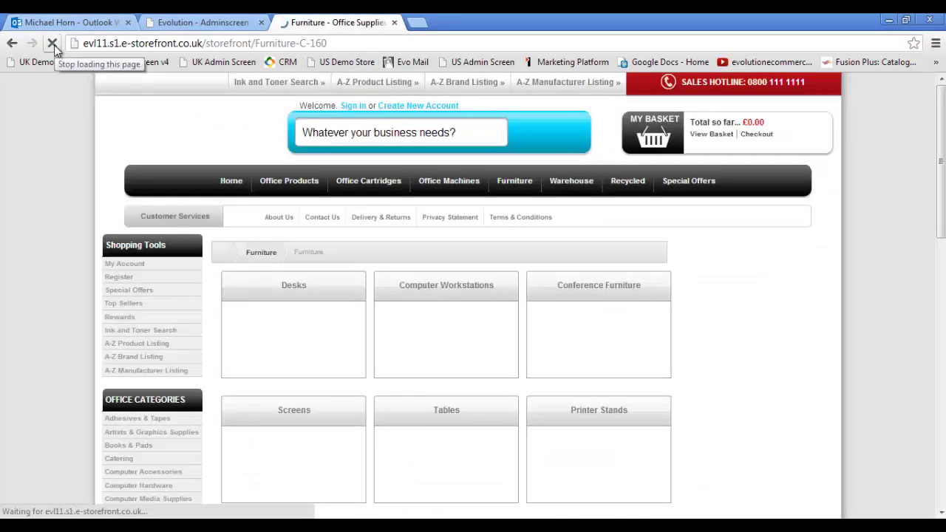
click(426, 347)
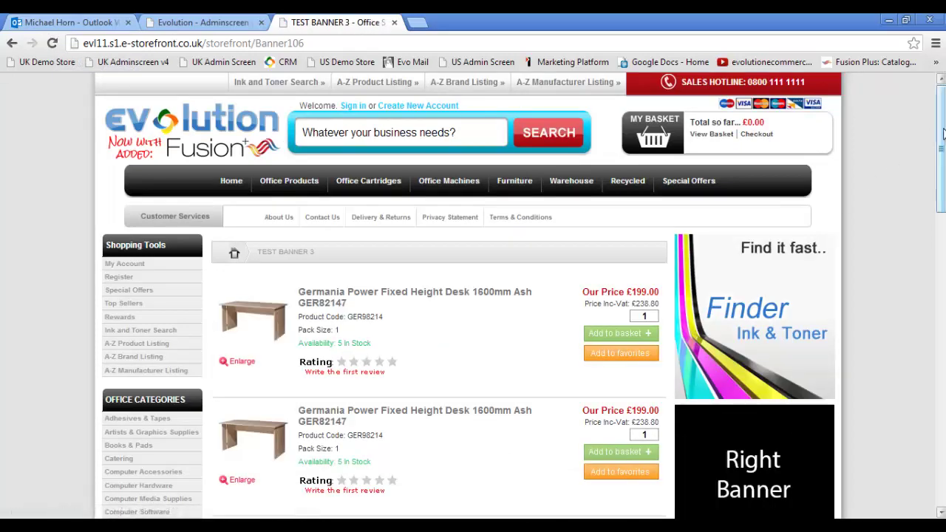
scroll(919, 141, down, 3)
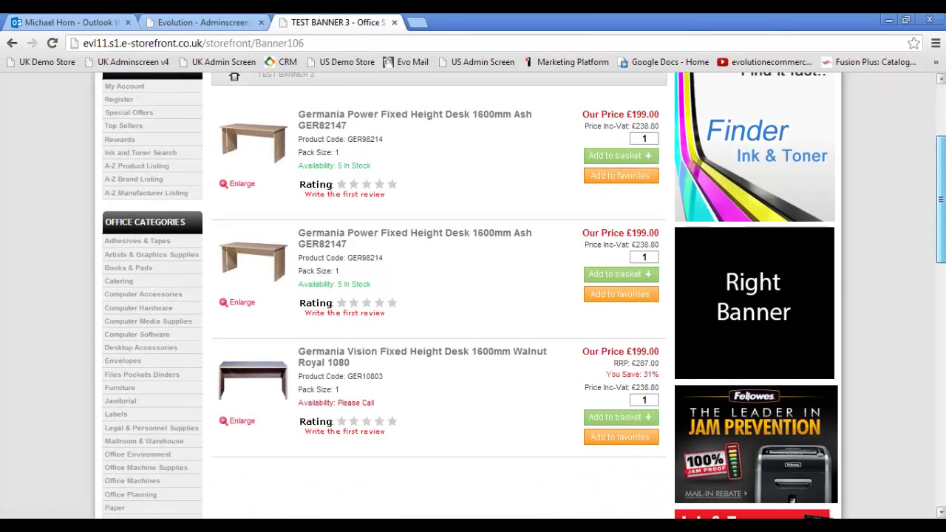
scroll(473, 296, up, 3)
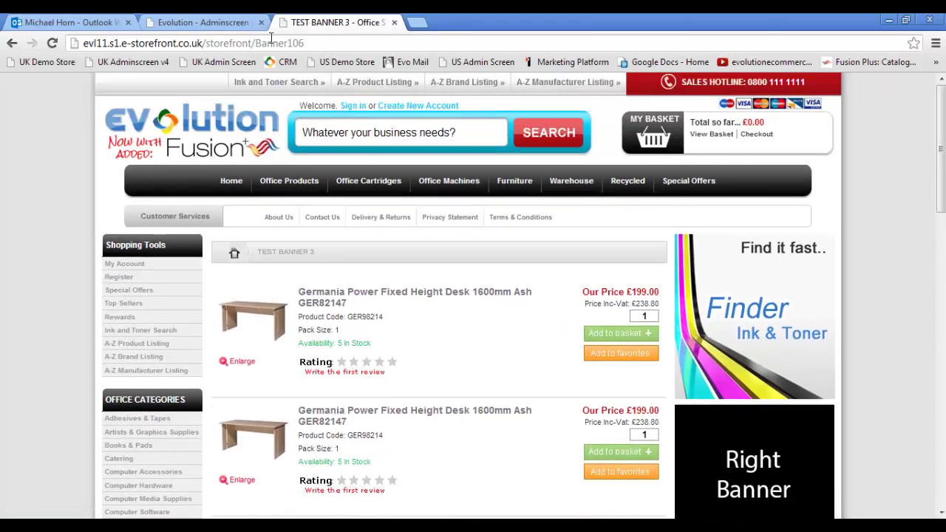
- Create a new promotion banner named TEST BANNER 4 with Keyword Search as its location
click(215, 27)
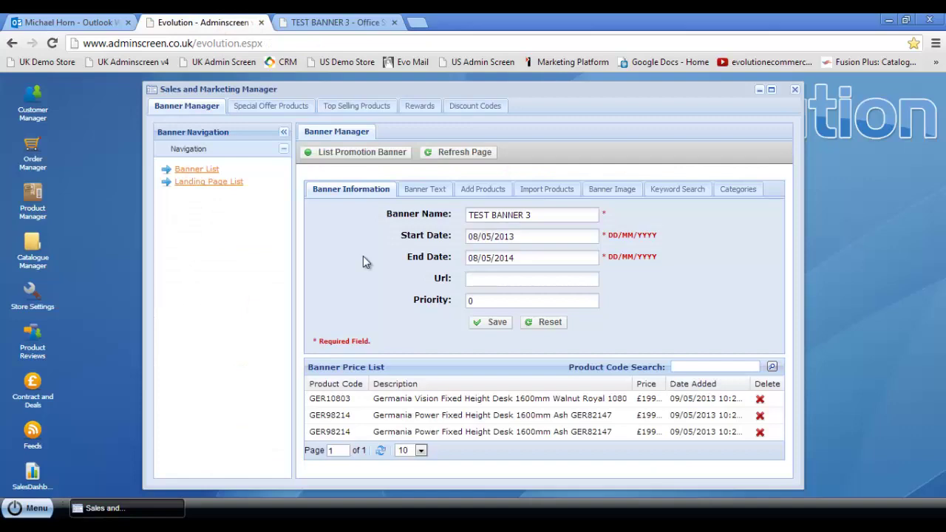
click(346, 154)
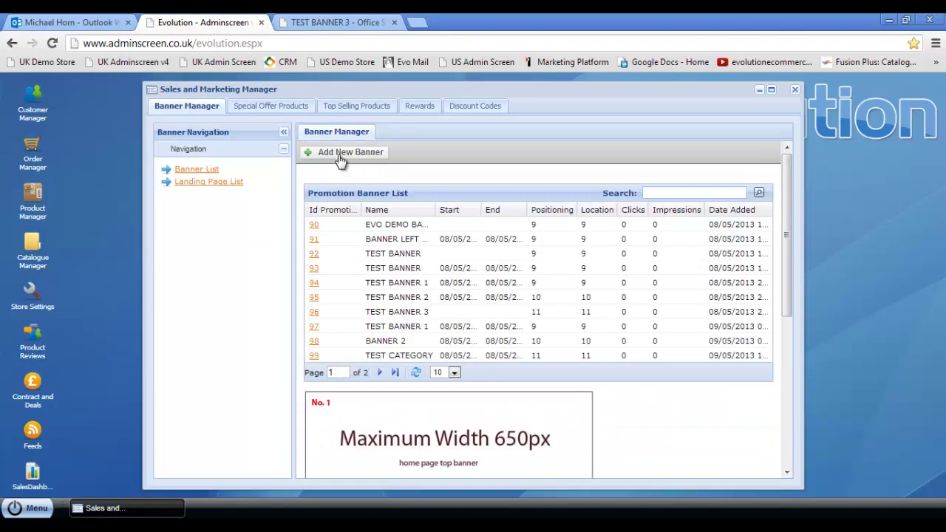
click(340, 159)
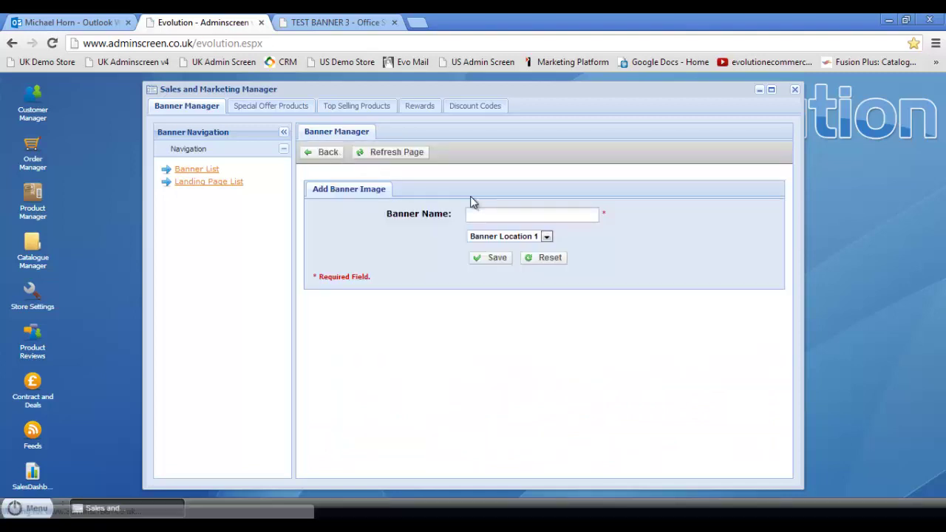
click(486, 216)
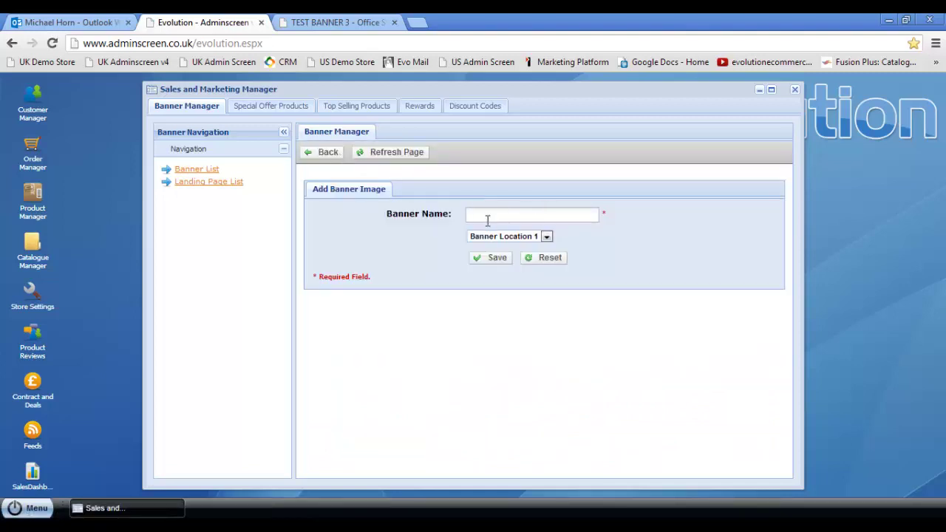
key(Caps_Lock)
text(TEST)
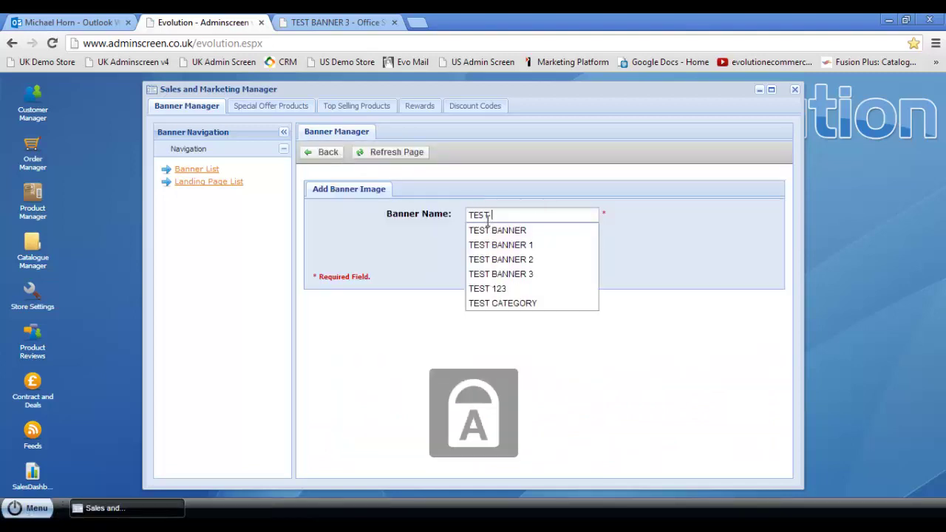
text( BAN)
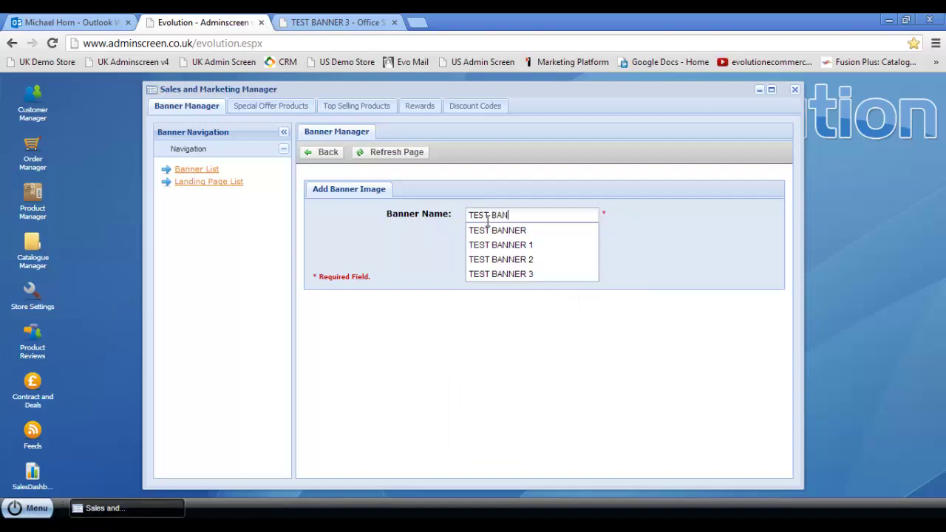
text(NER 4)
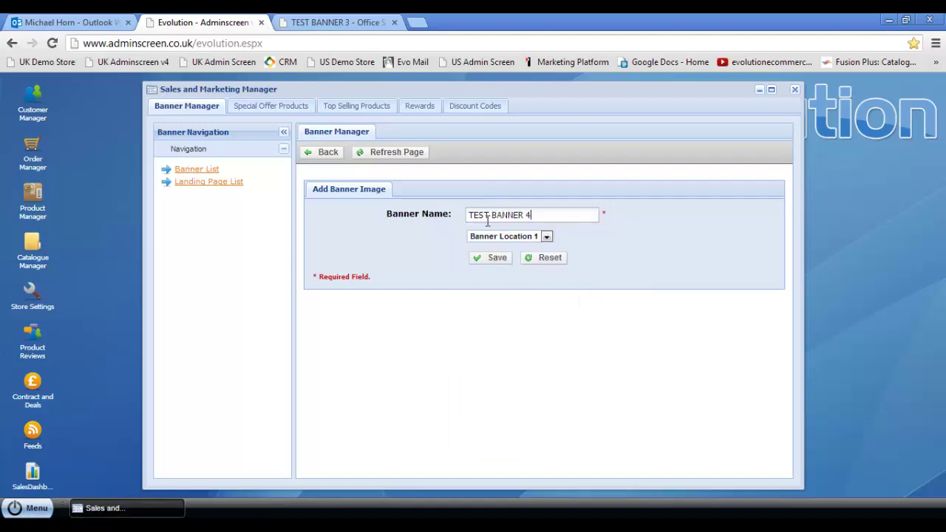
click(547, 236)
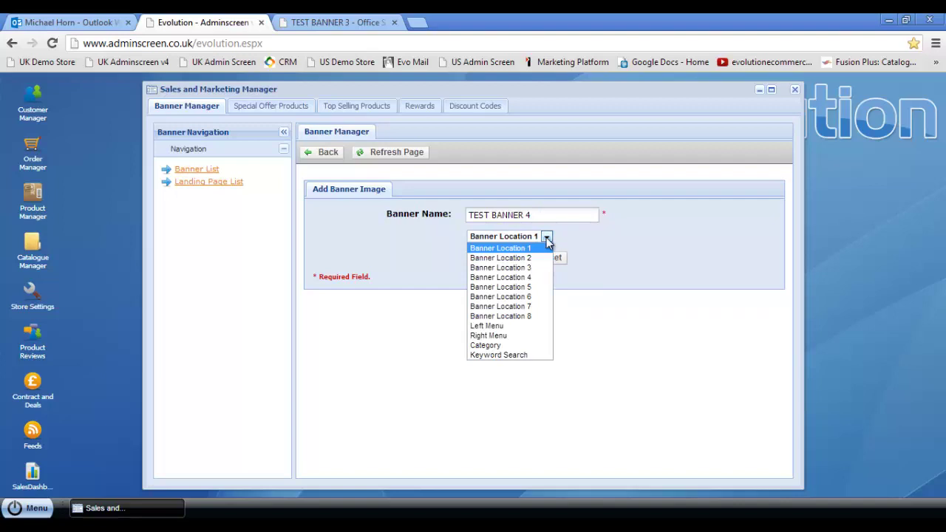
click(517, 355)
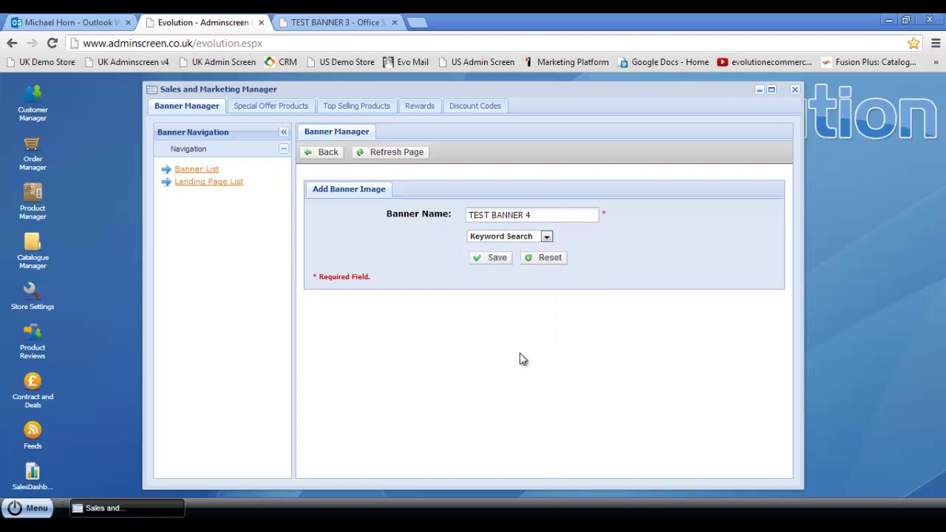
click(490, 262)
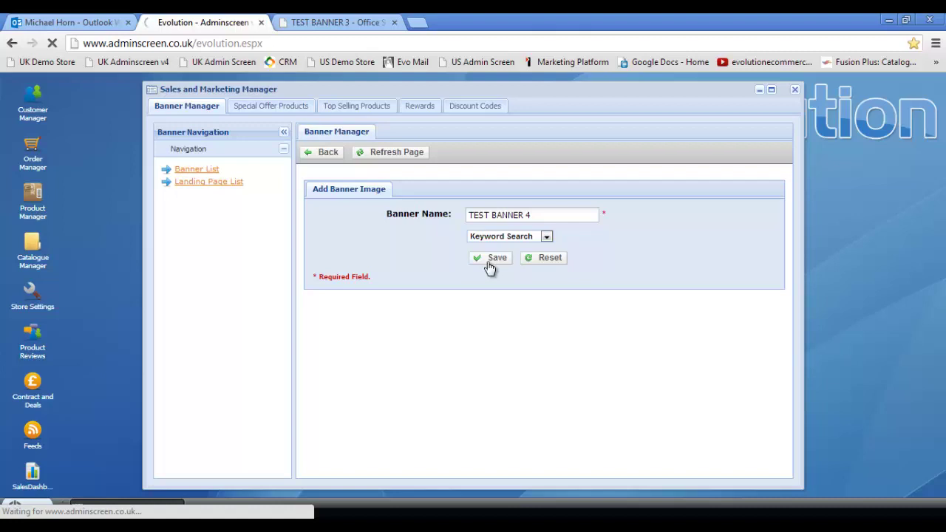
- Set TEST BANNER 4's start date to 08/05/2013 and end date to 08/05/2014, and save the banner information
click(484, 230)
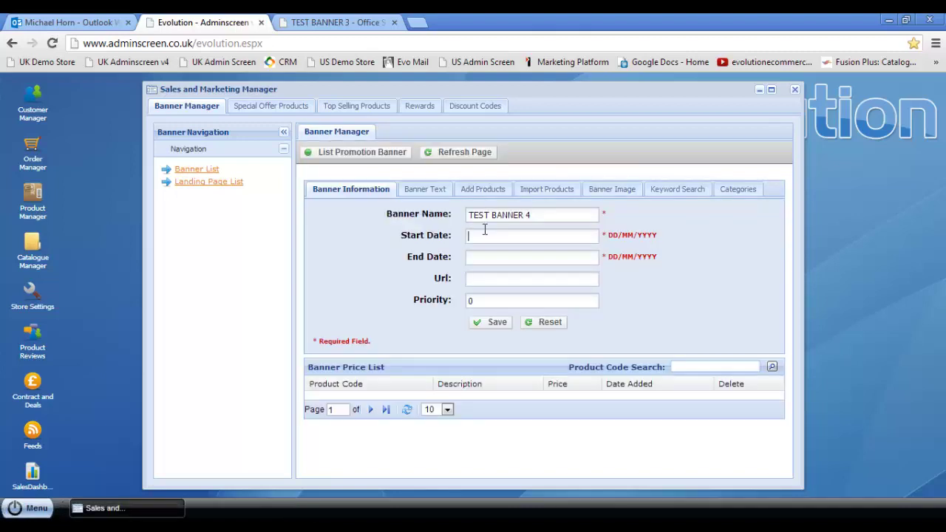
text(089)
key(BackSpace)
key(Down)
key(Return)
key(Tab)
text(08)
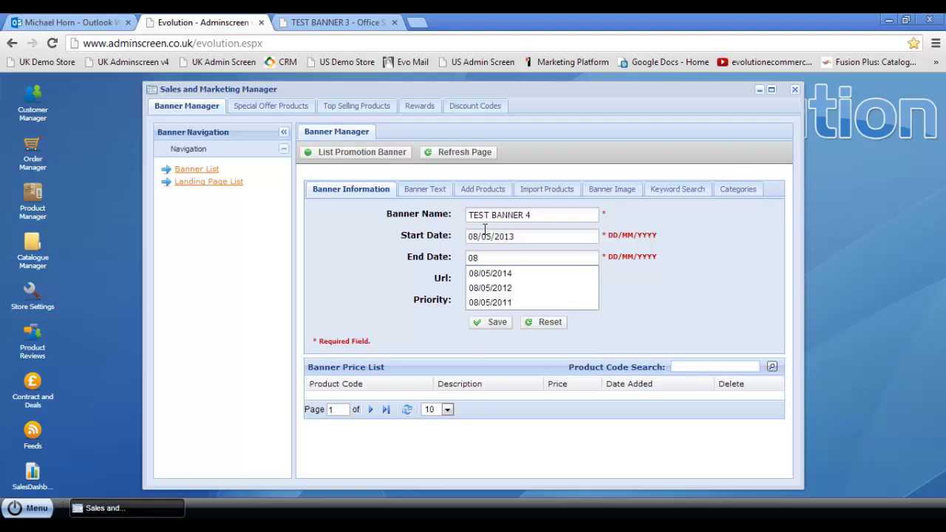
key(Down)
key(Return)
click(493, 325)
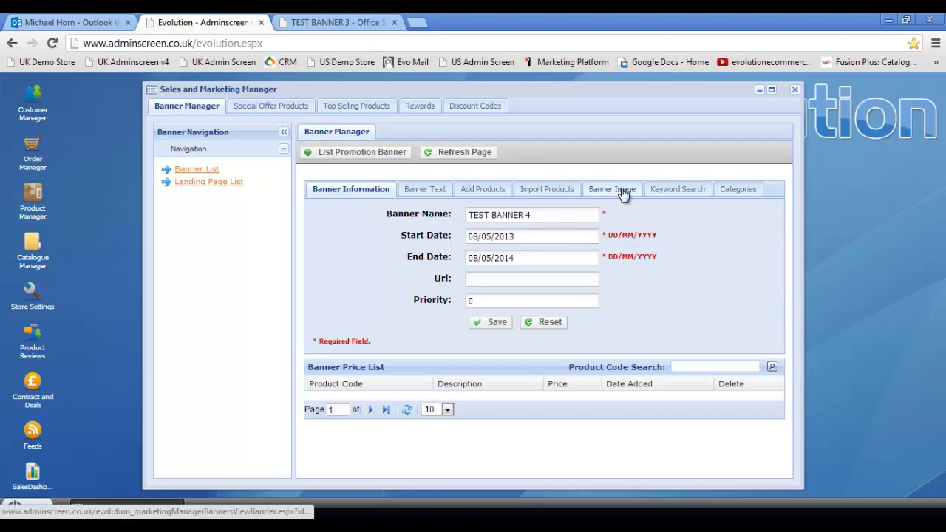
- Upload Desk Image.jpg as the banner image for TEST BANNER 4
click(623, 192)
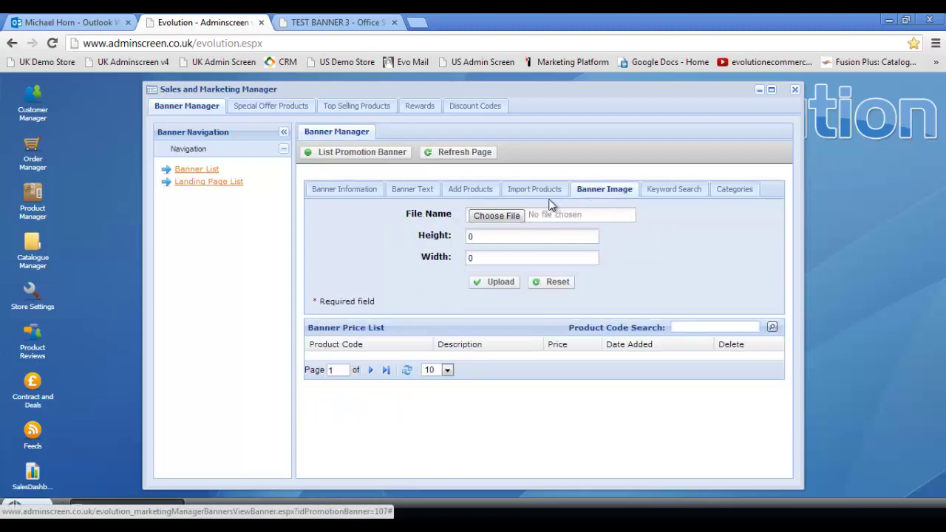
click(509, 216)
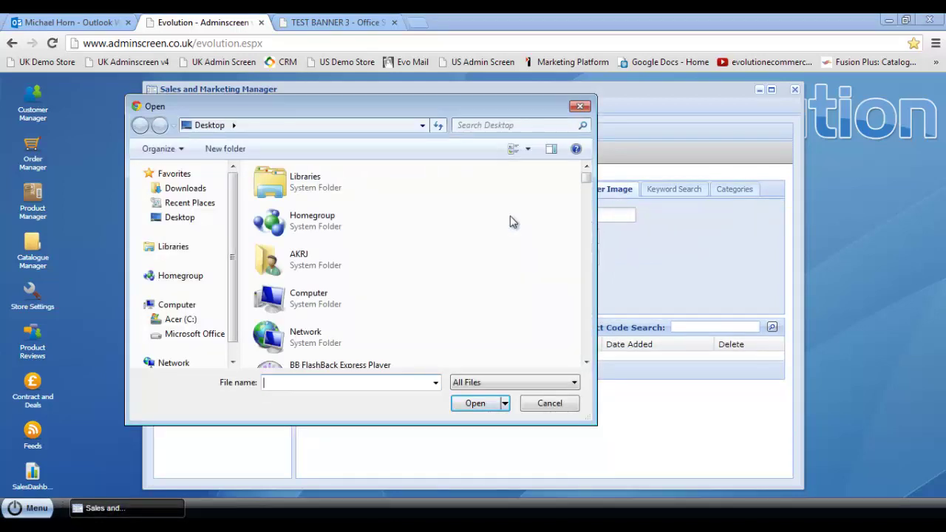
text(DESK)
key(Down)
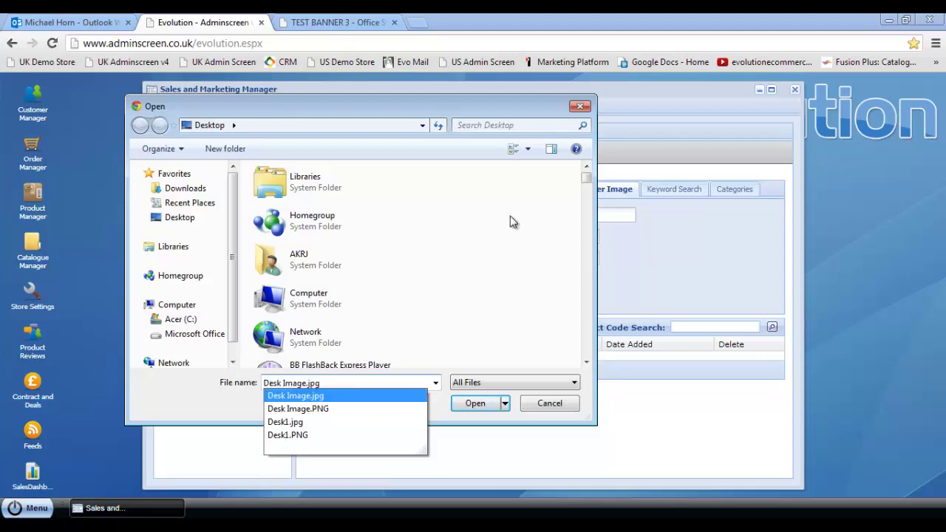
key(Return)
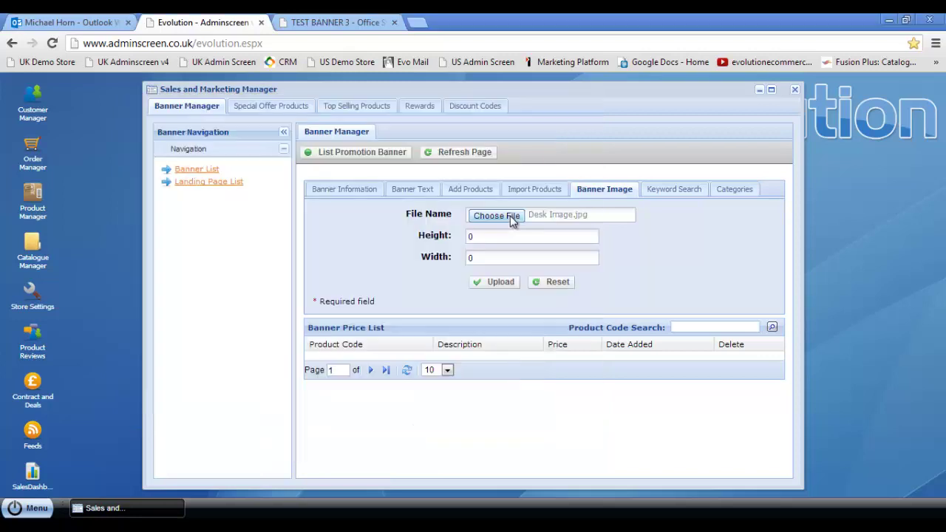
click(503, 284)
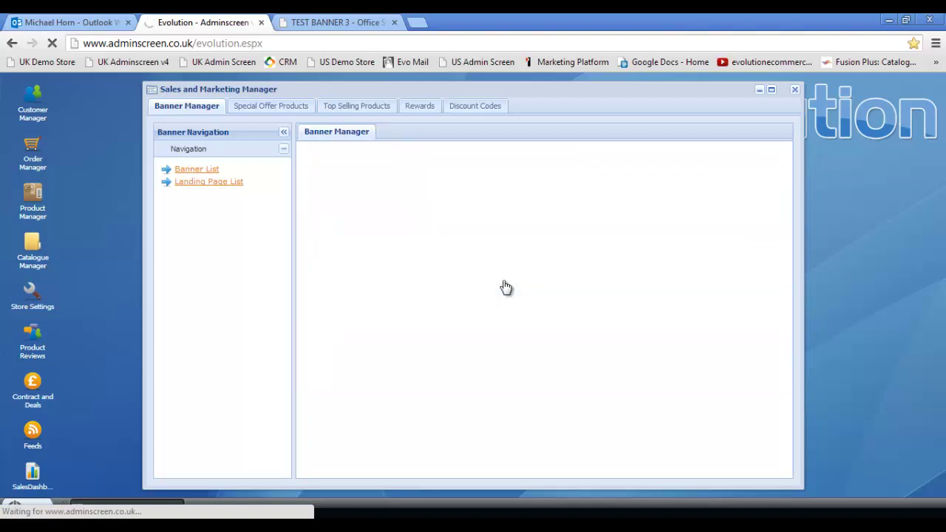
- Enter "Furniture office desk" as TEST BANNER 4's search keywords and save them
click(678, 189)
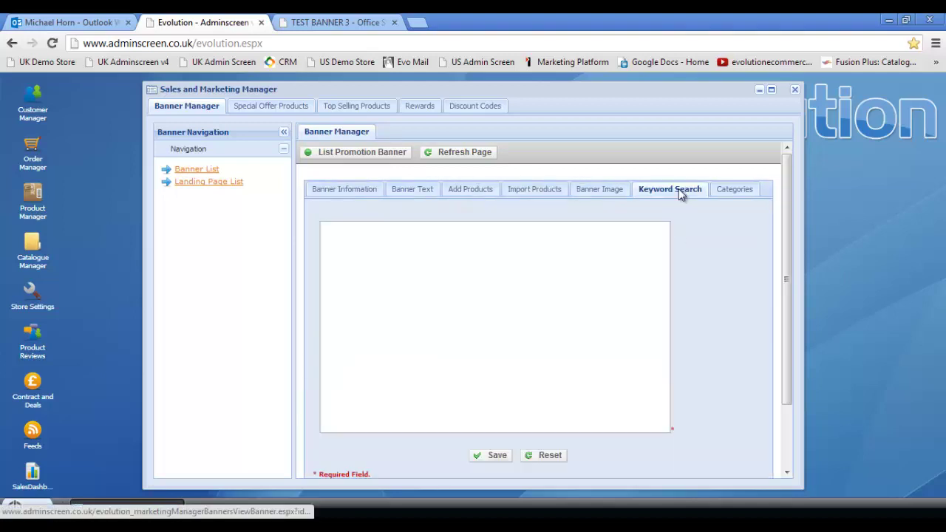
click(473, 239)
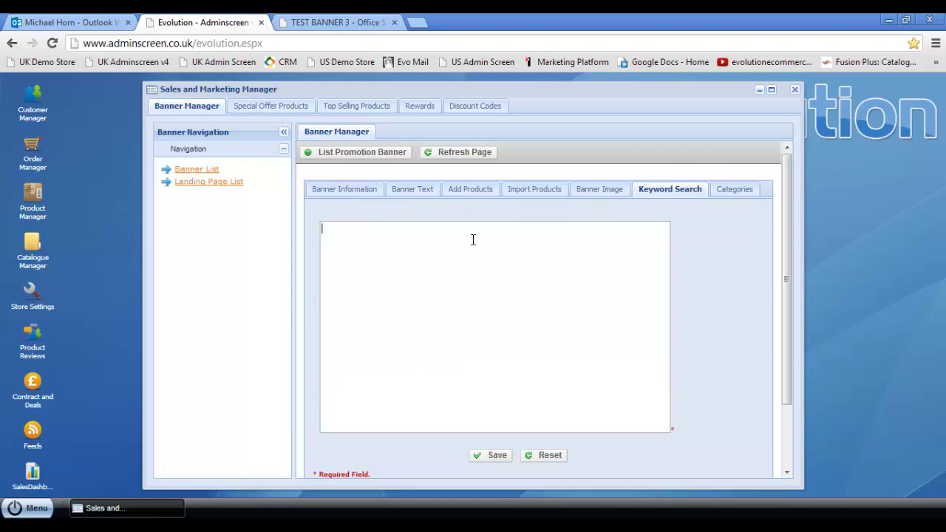
text(F)
key(Caps_Lock)
text(urniture office desk)
drag(789, 280, 788, 324)
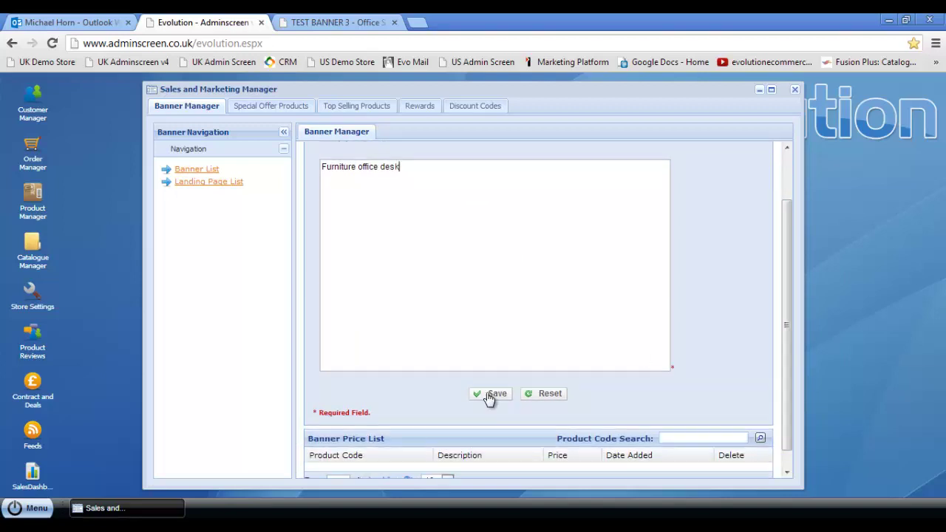
click(498, 395)
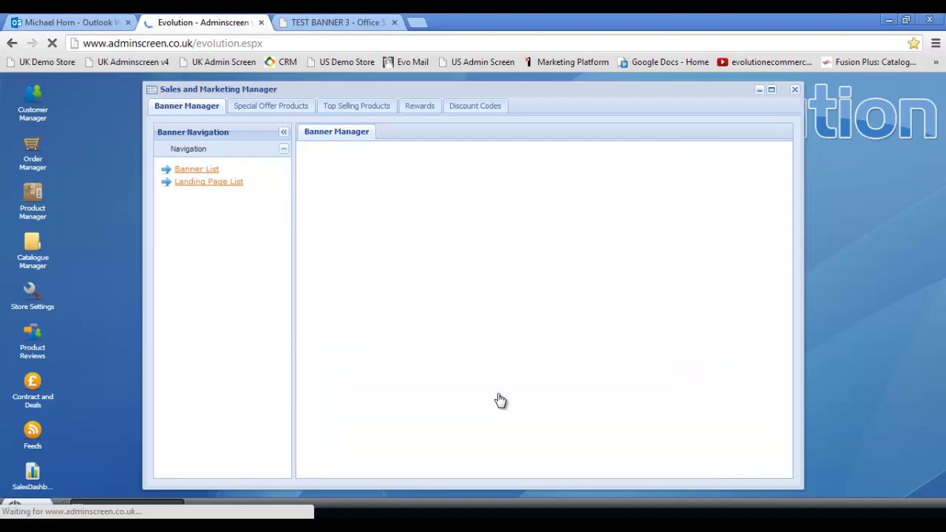
- Switch to the storefront, reload it and search the store for "furniture" to check the keyword banner
click(325, 23)
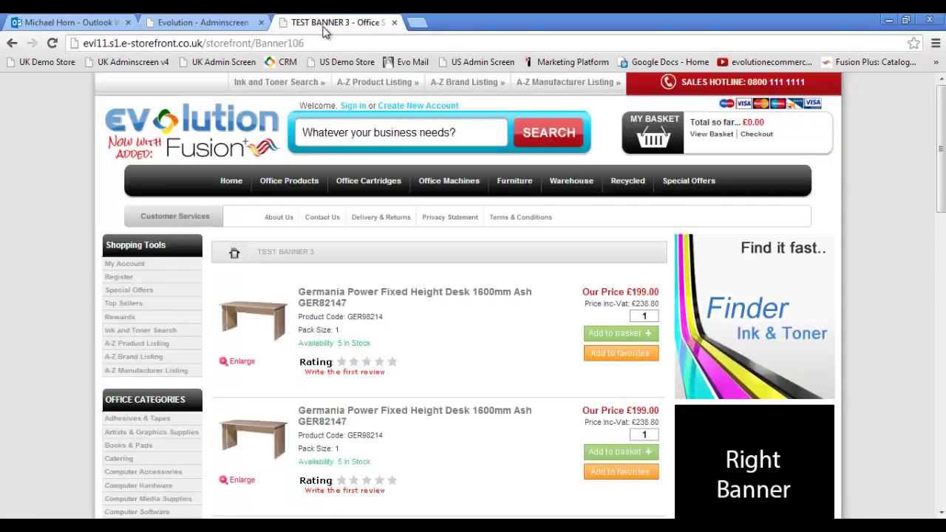
click(52, 42)
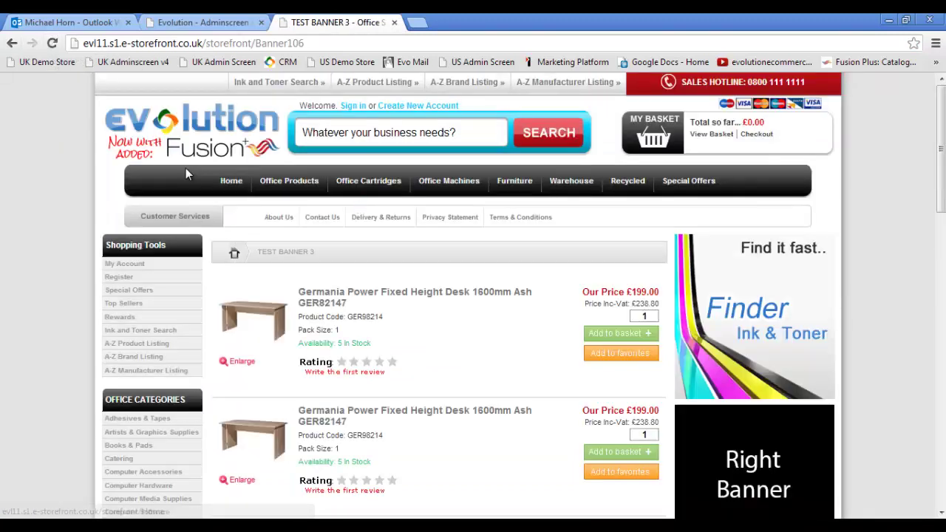
click(331, 126)
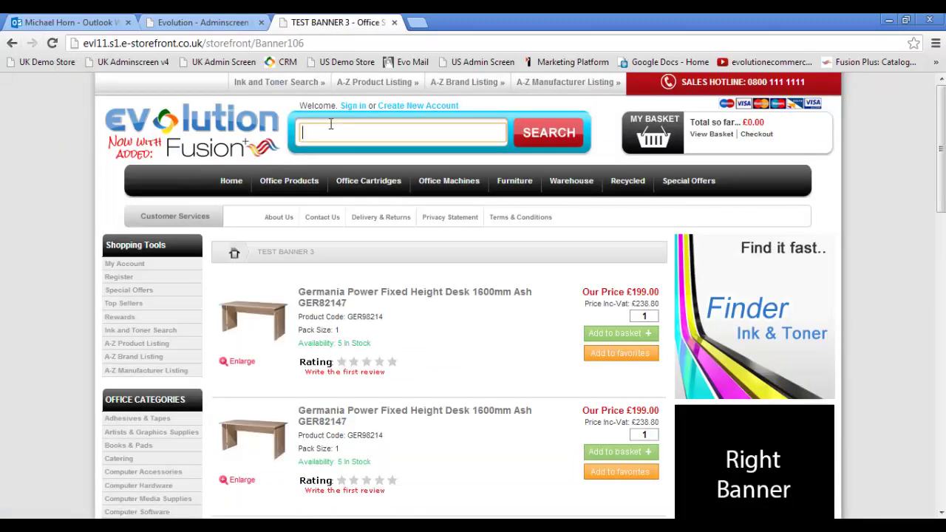
text(furniture)
click(554, 147)
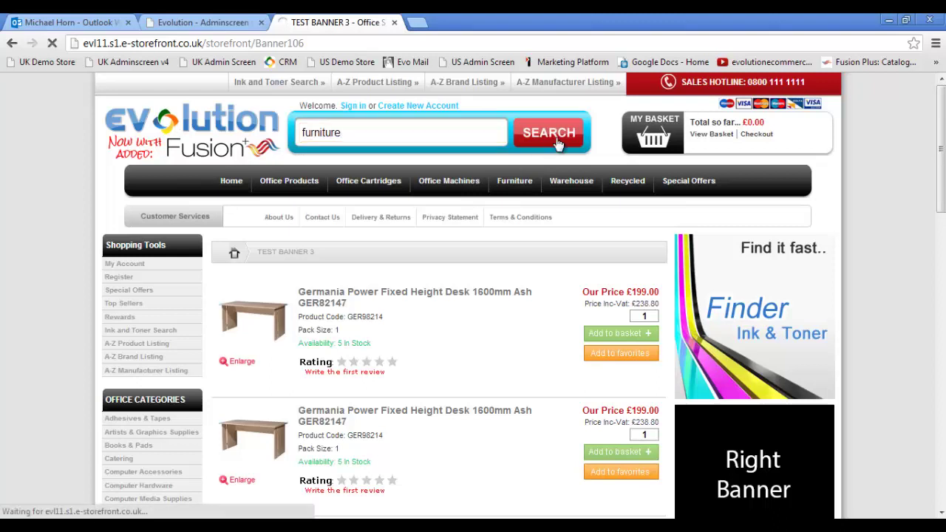